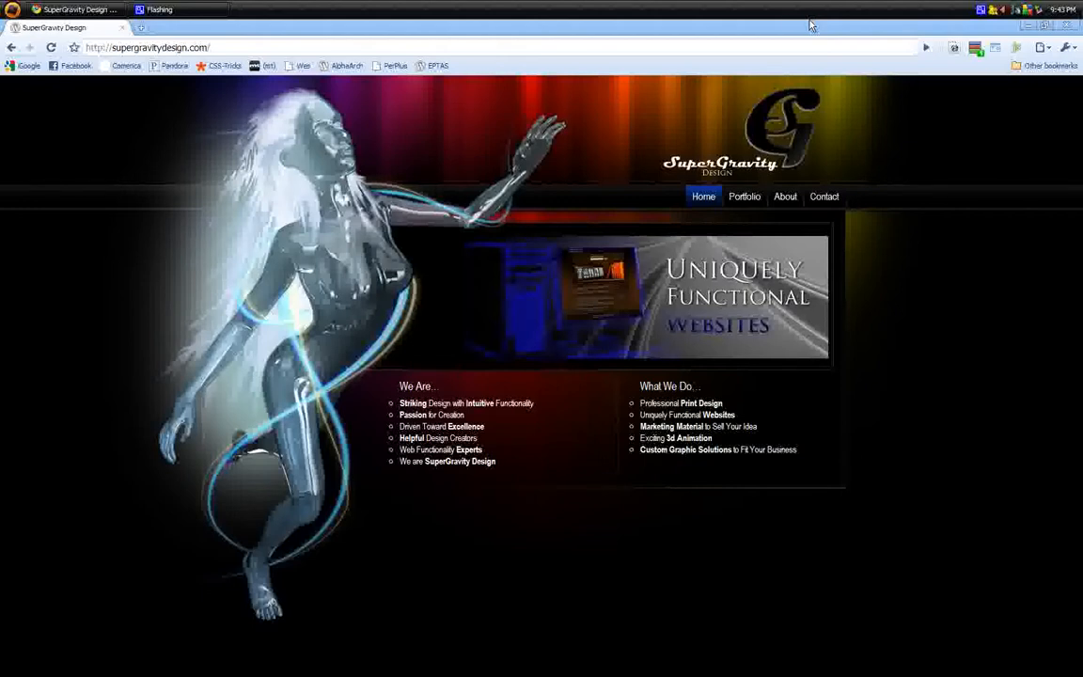
Go to the site's wp-admin address by appending wp-admin to the URL
left_click(222, 41)
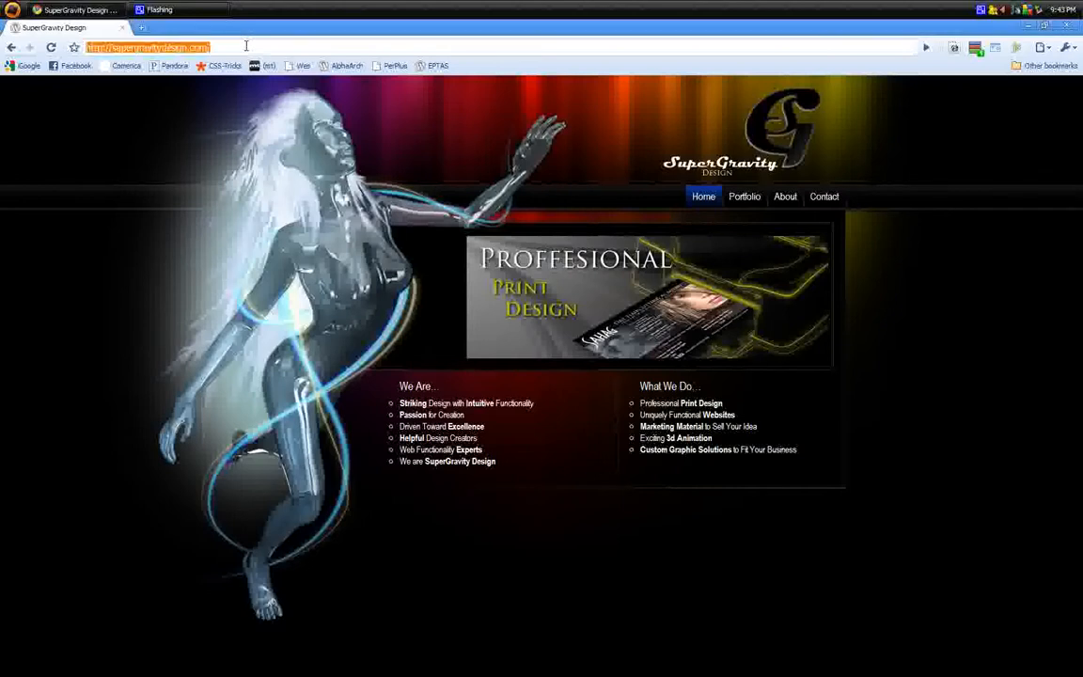
left_click(259, 28)
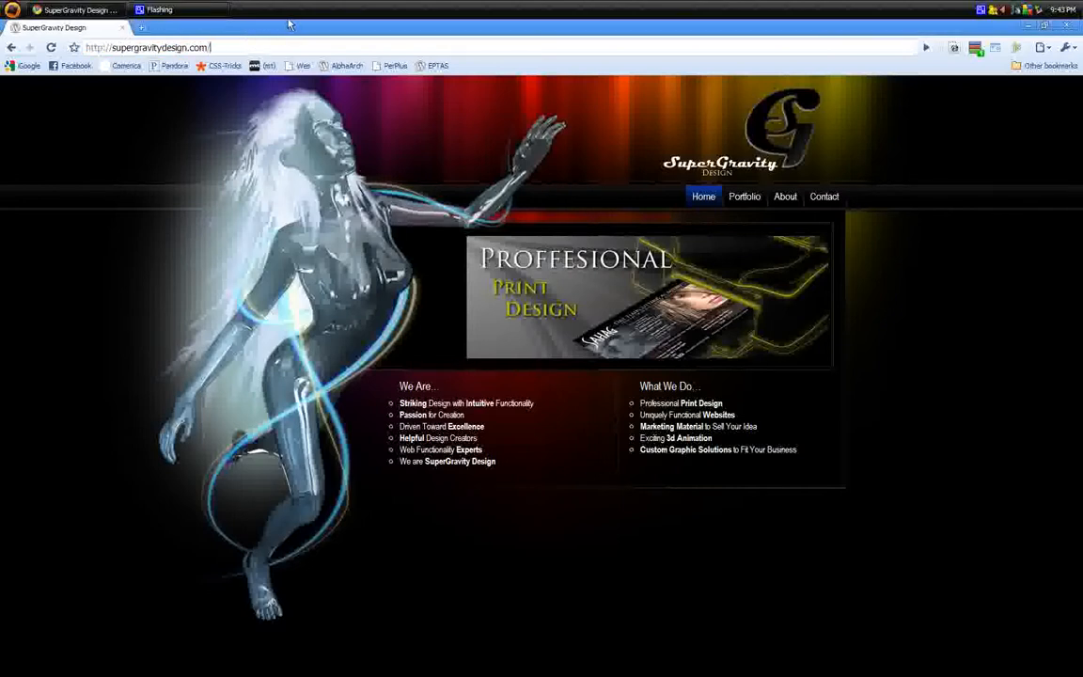
type("wp-")
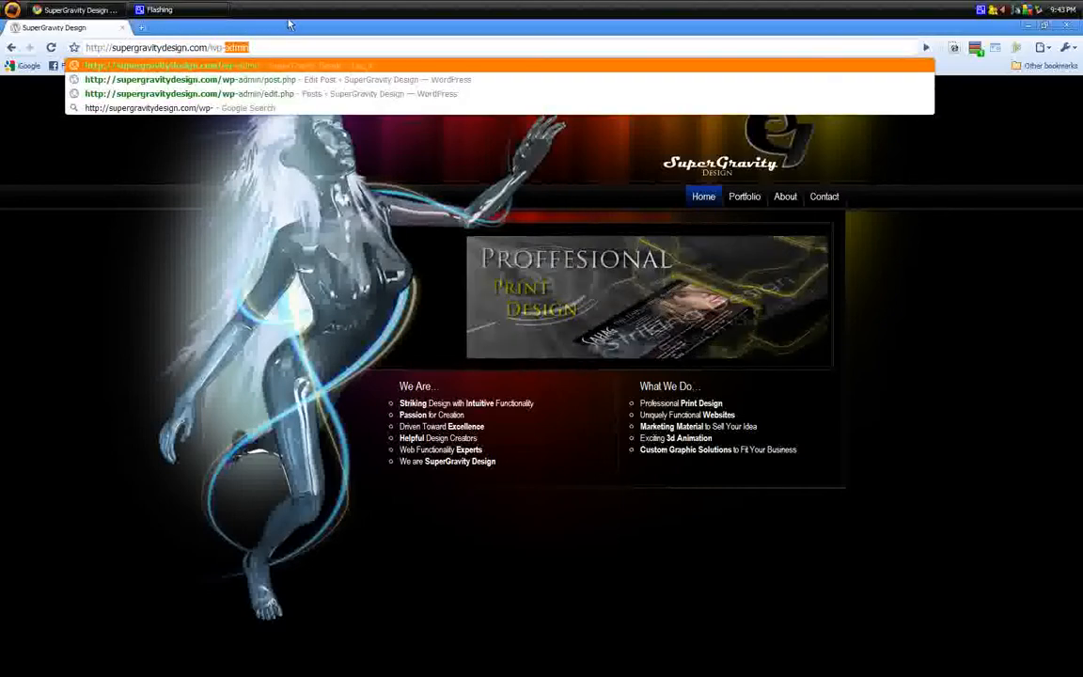
type("admi")
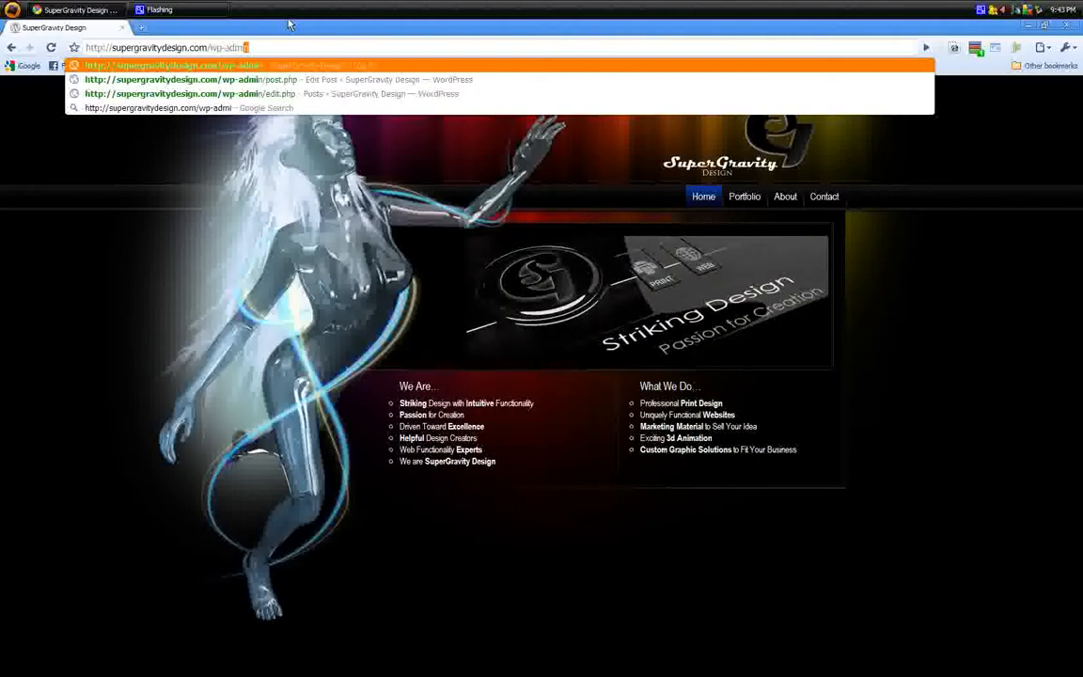
key("Return")
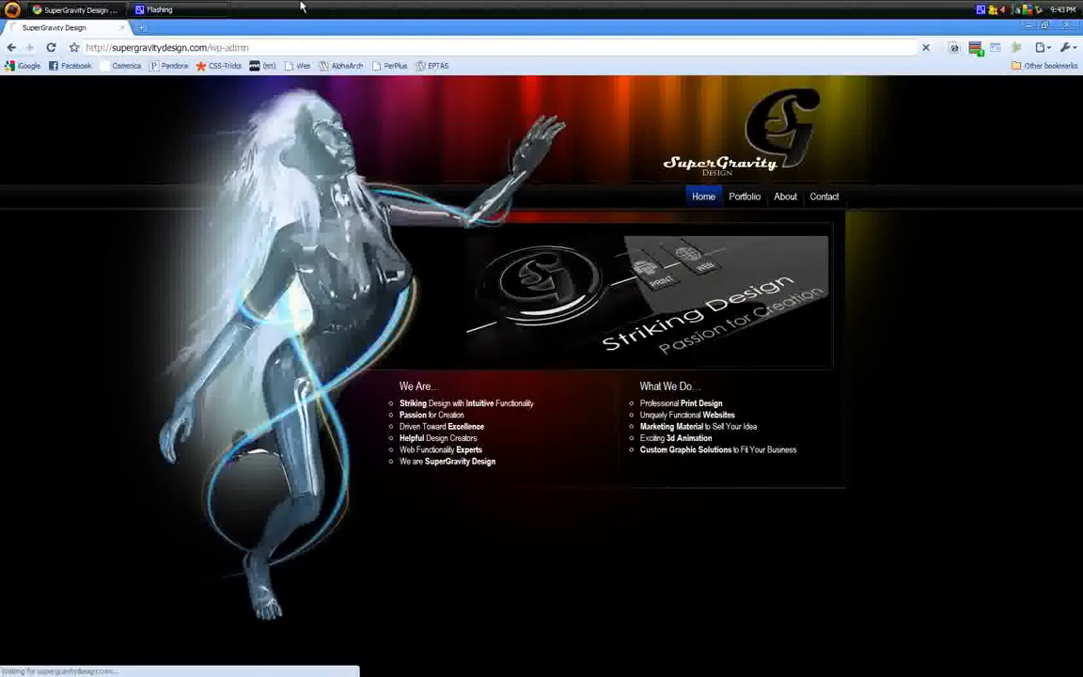
Log in with the admin username and the account password
type("admin")
key("Tab")
type("•••••••••••")
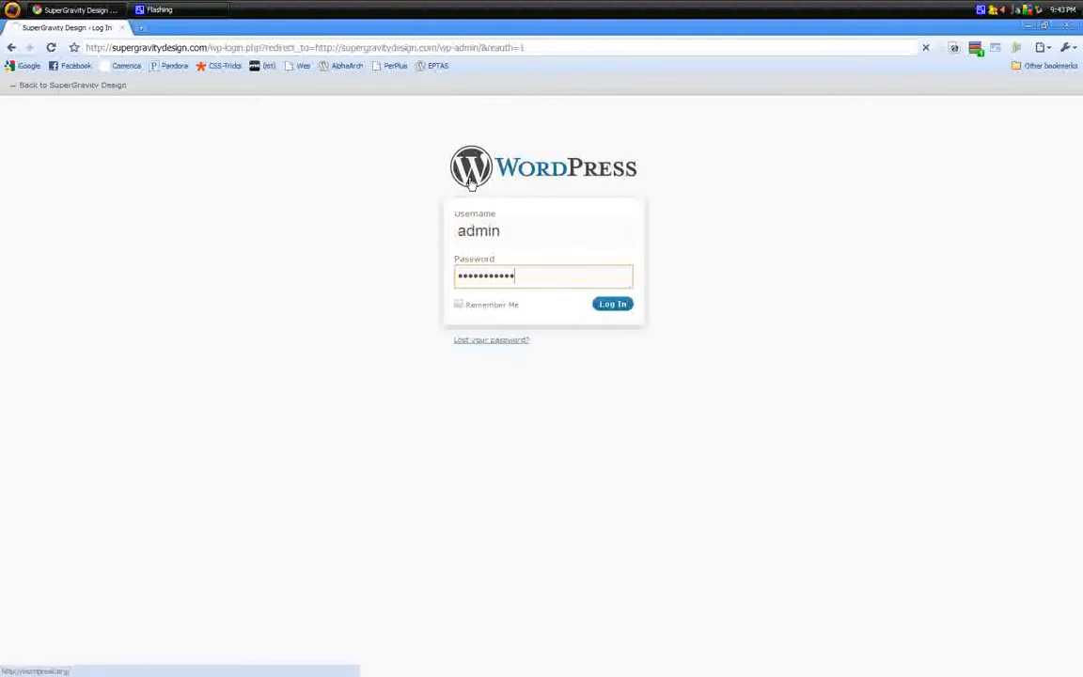
key("Return")
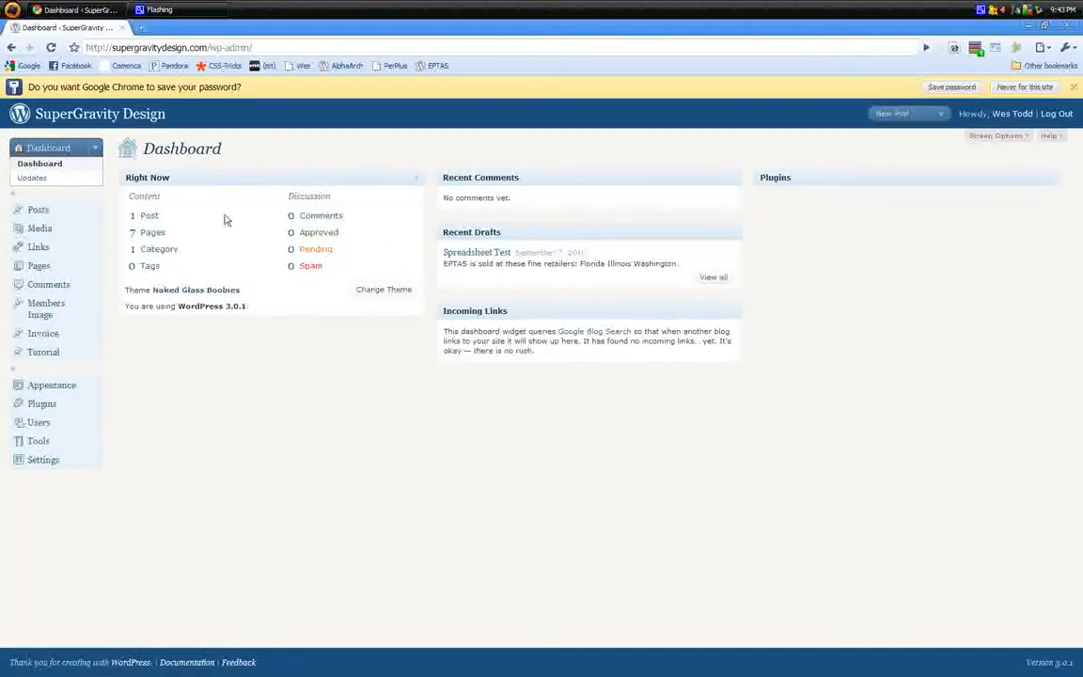
Trash the old Spreadsheet Test draft from the Posts list and start a new post
left_click(149, 217)
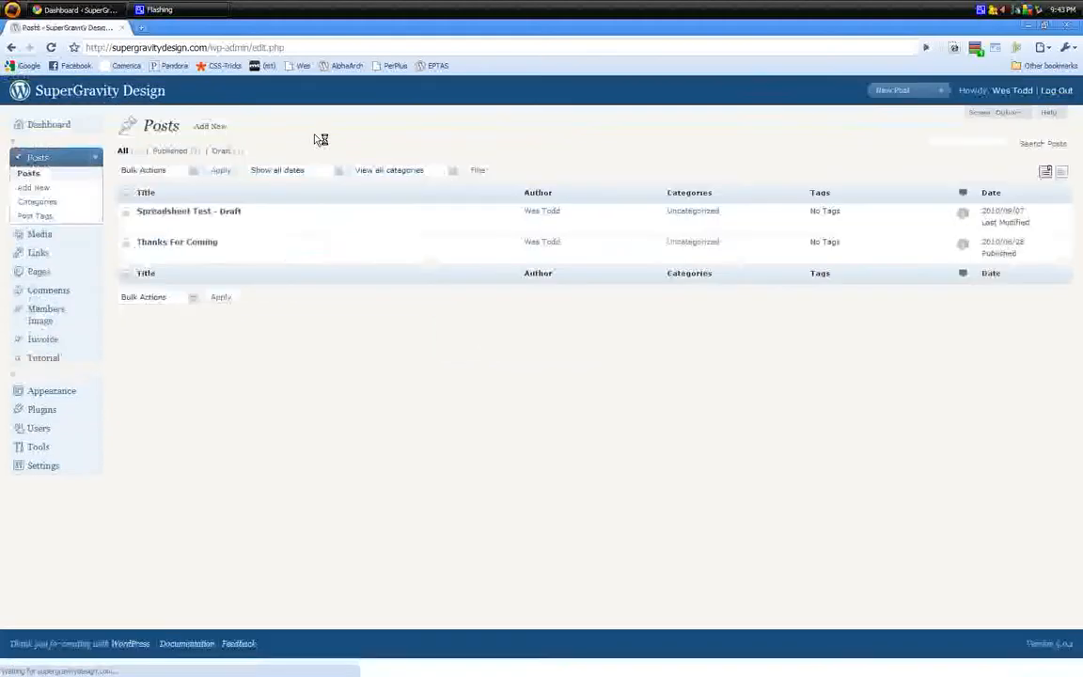
left_click(178, 214)
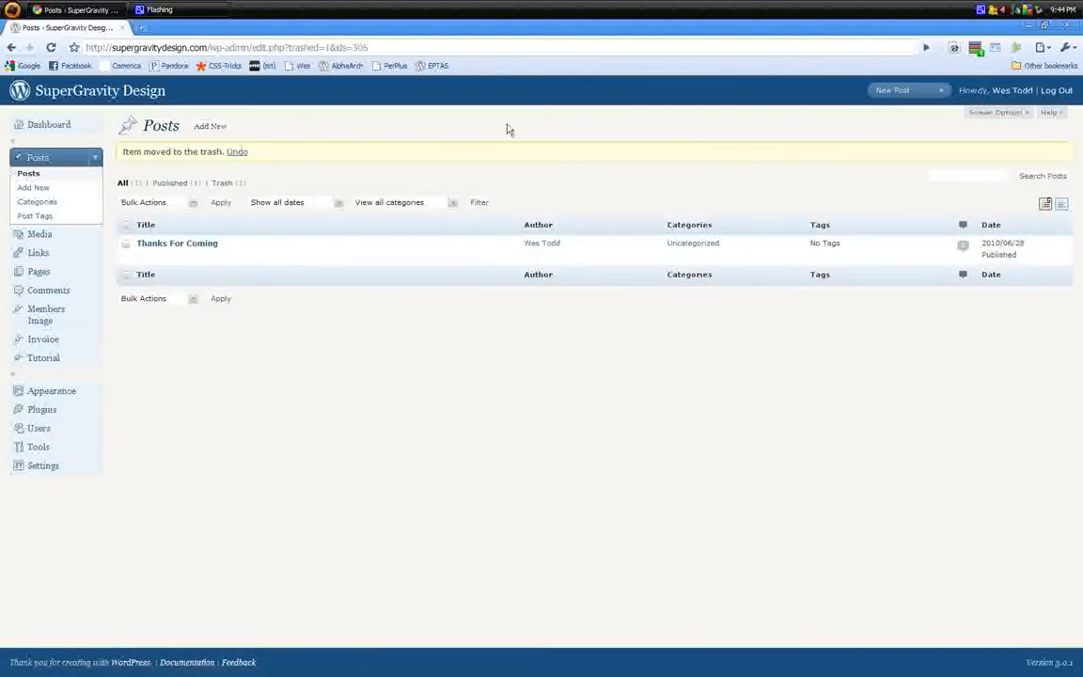
left_click(213, 127)
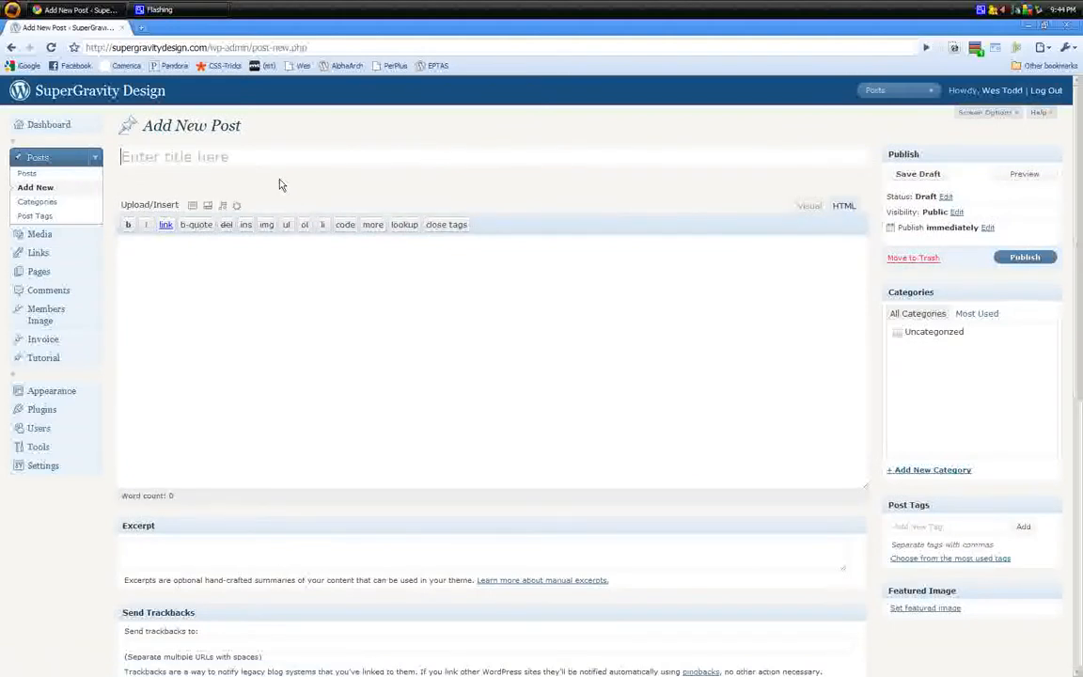
Title the post 'New Spreadsheet Test', fixing the typo, and set the body to Visual mode
type("Ne")
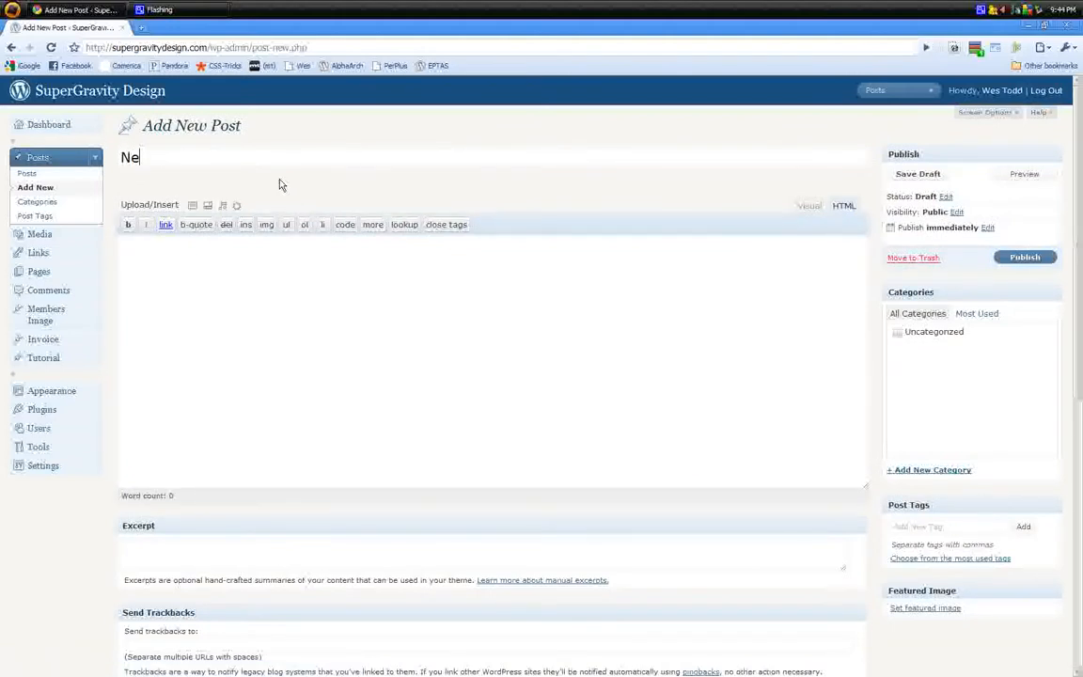
type("w Spred")
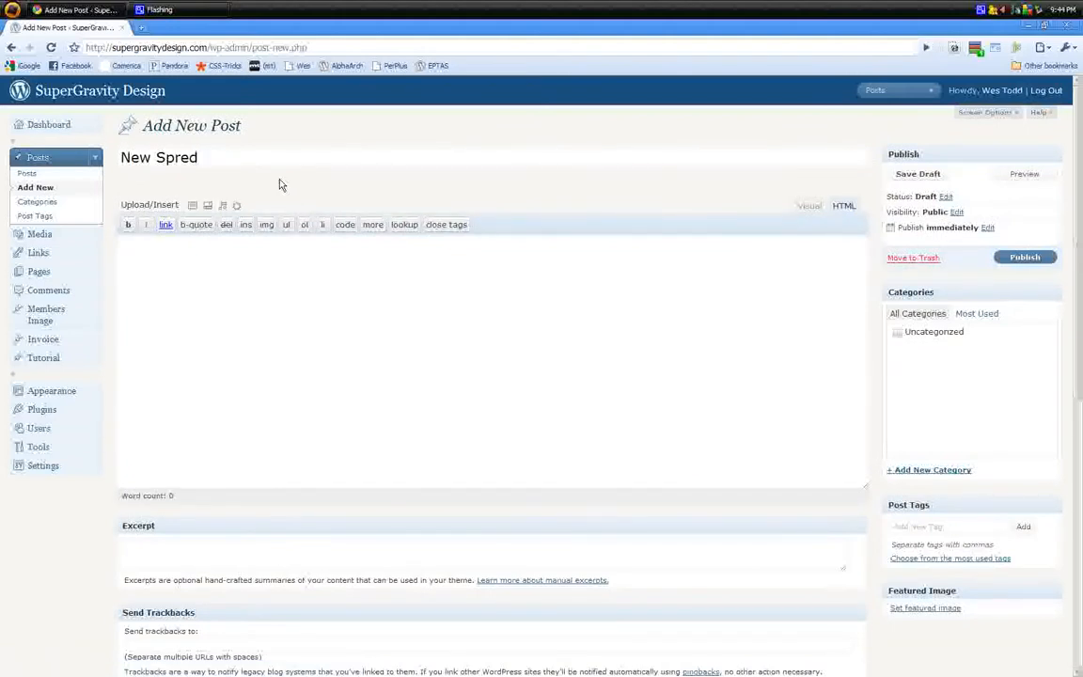
type("sheet Test")
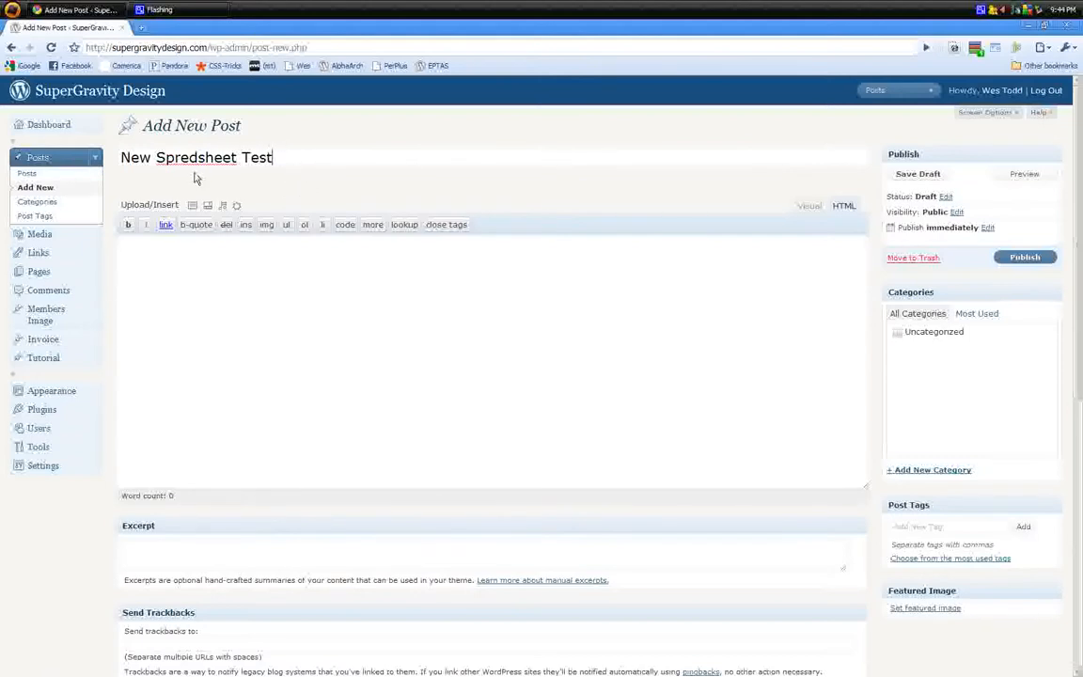
left_click(186, 157)
type("a")
left_click(299, 157)
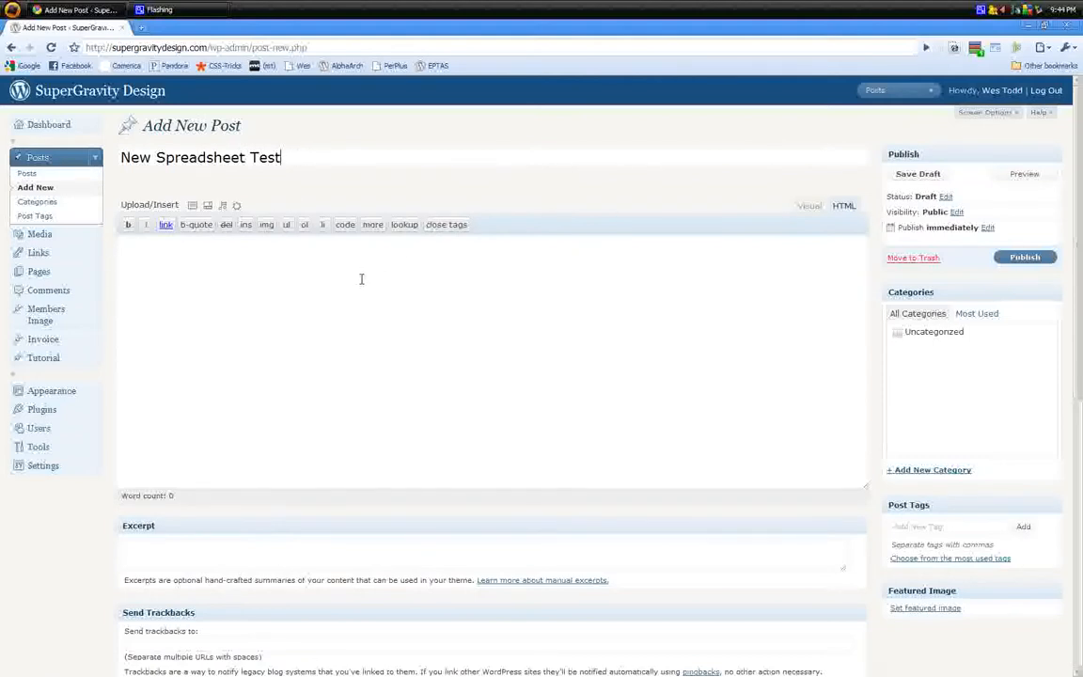
left_click(807, 206)
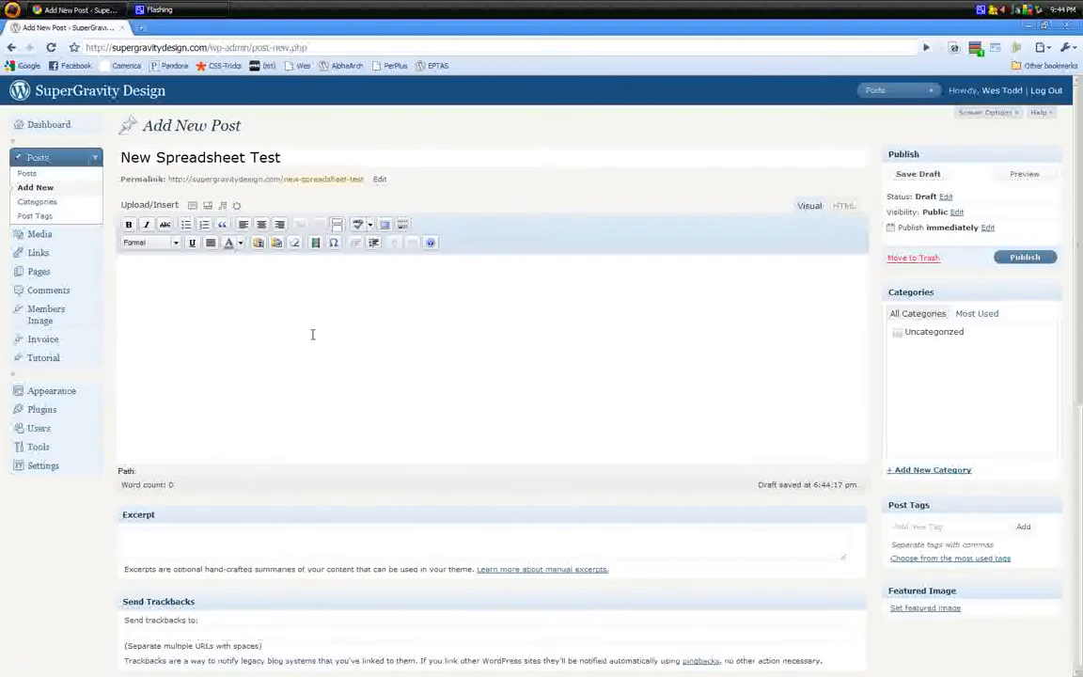
mouse_move(673, 675)
left_click(729, 647)
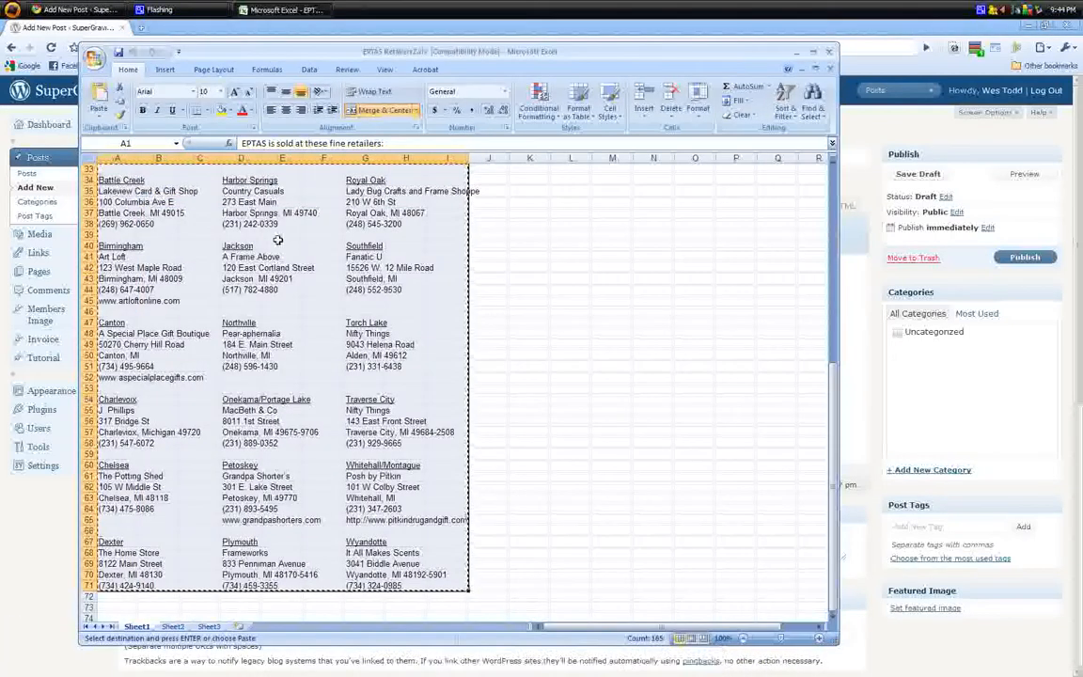
Select and copy the Excel retailer table from A1 through column I to the last row
left_click(279, 241)
scroll(235, 282, "up", 11)
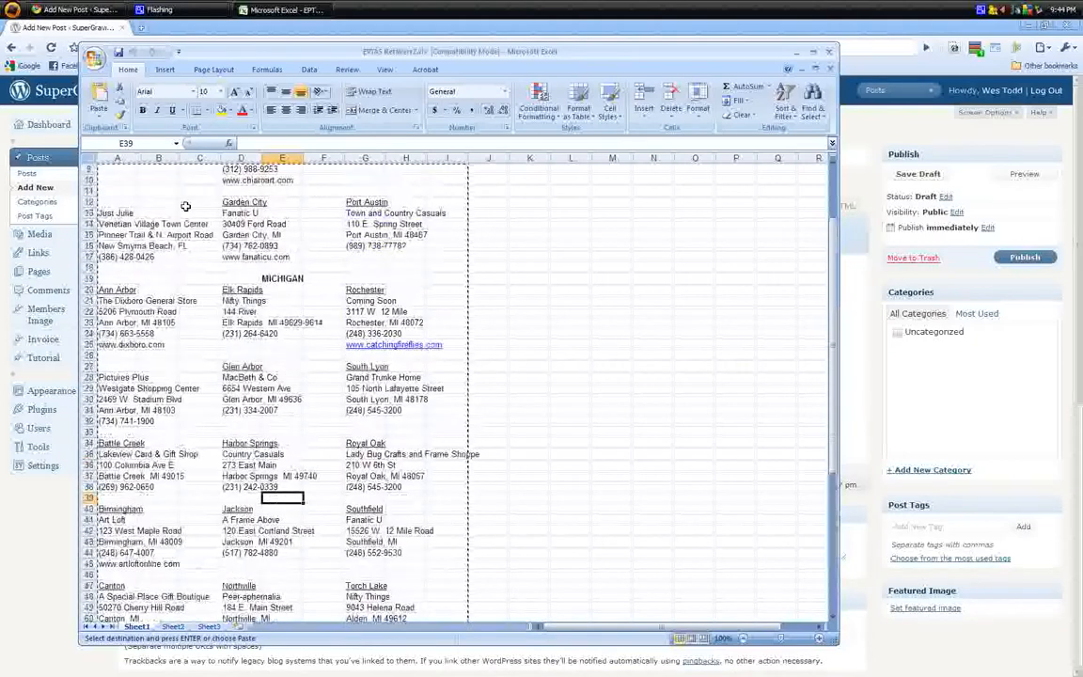
left_click_drag(117, 164, 386, 585)
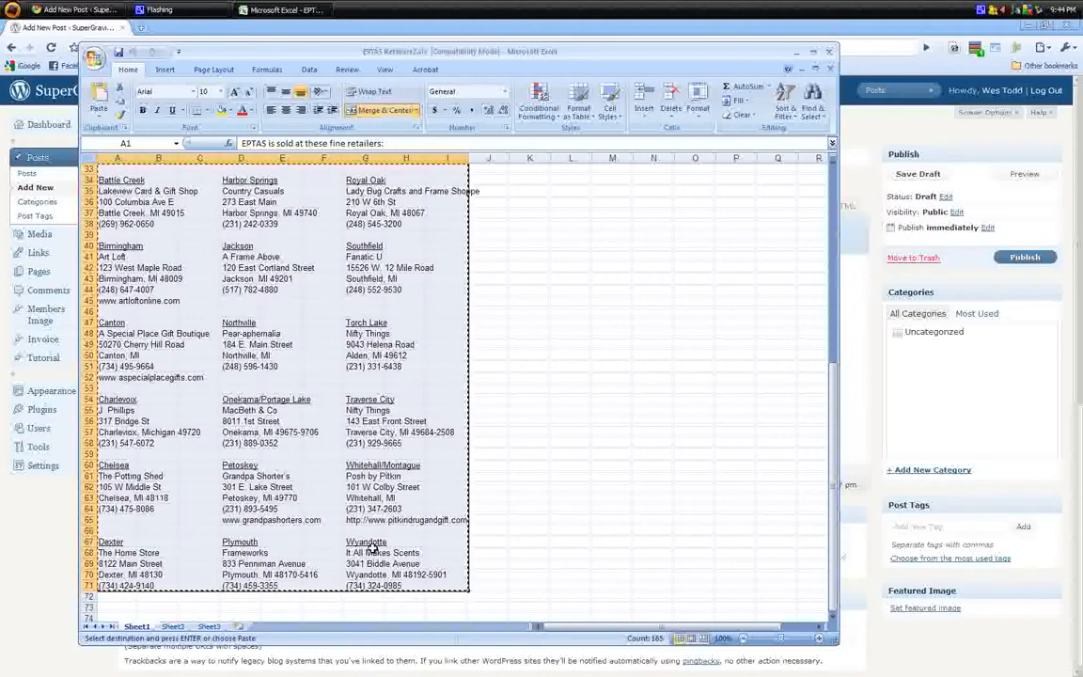
left_click(437, 38)
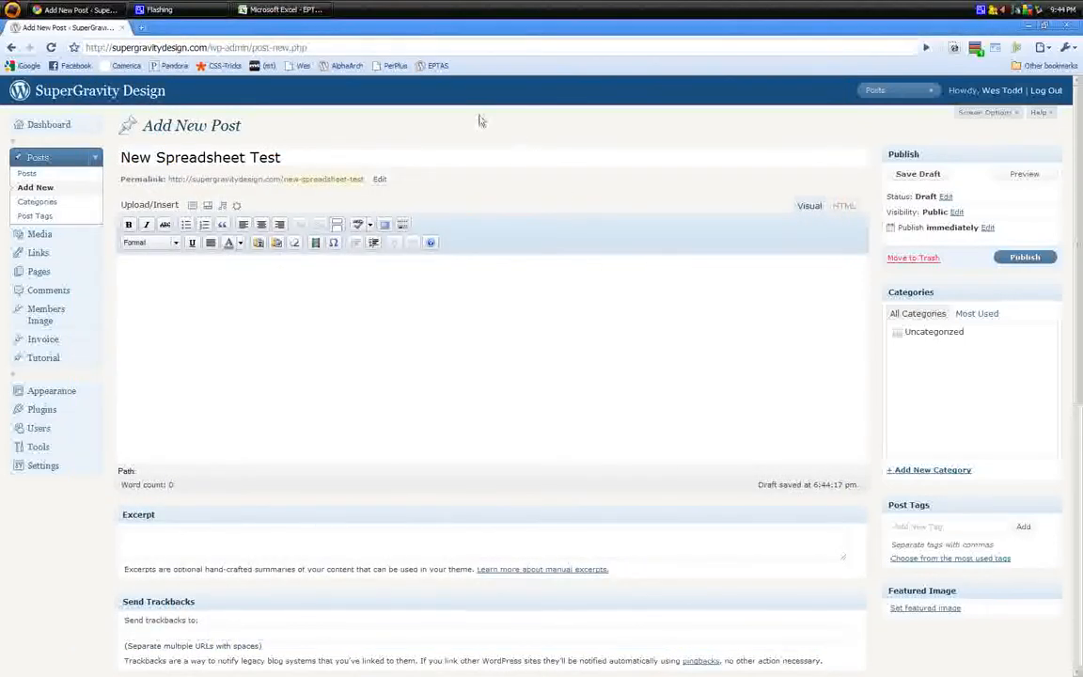
Paste the copied retailer table into the post body using Paste from Word
left_click(277, 243)
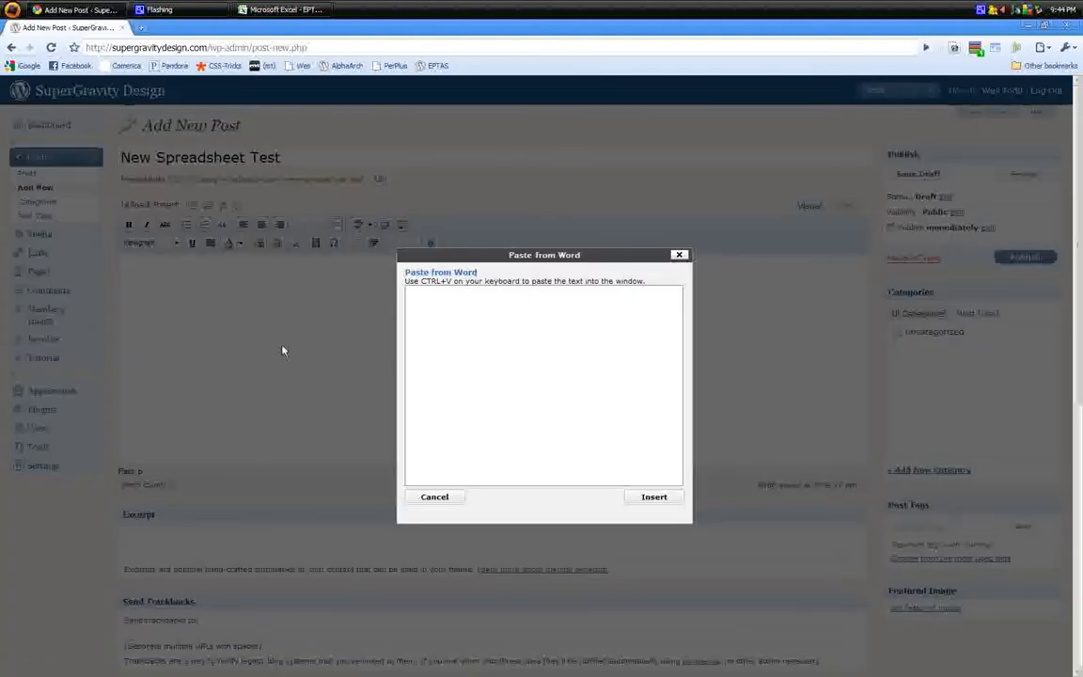
right_click(428, 296)
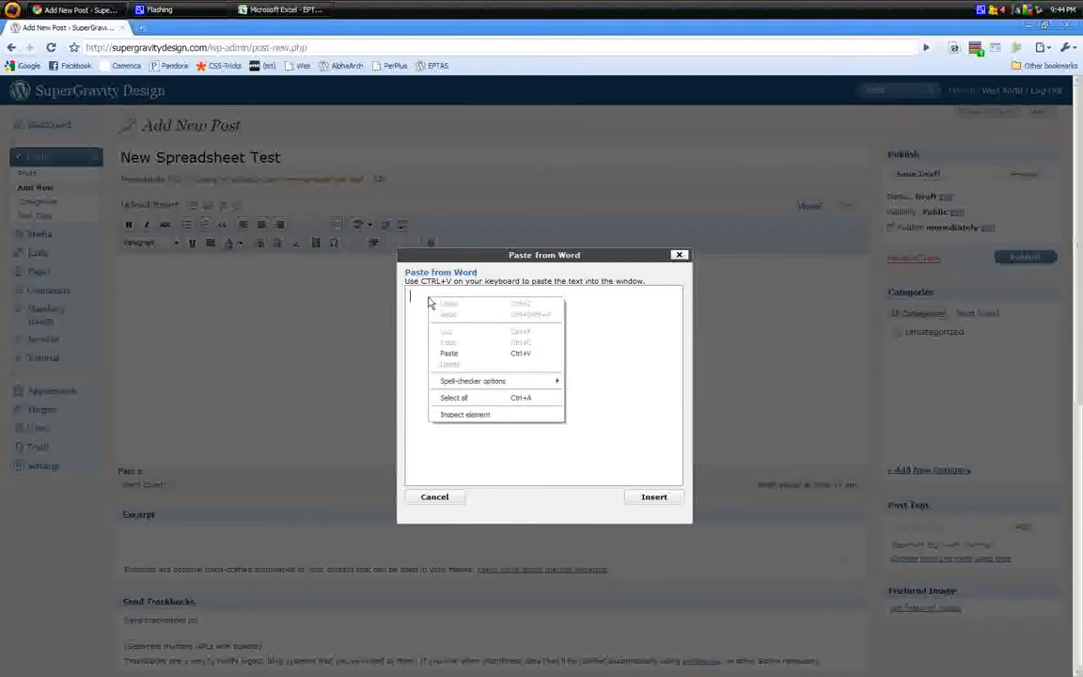
left_click(449, 354)
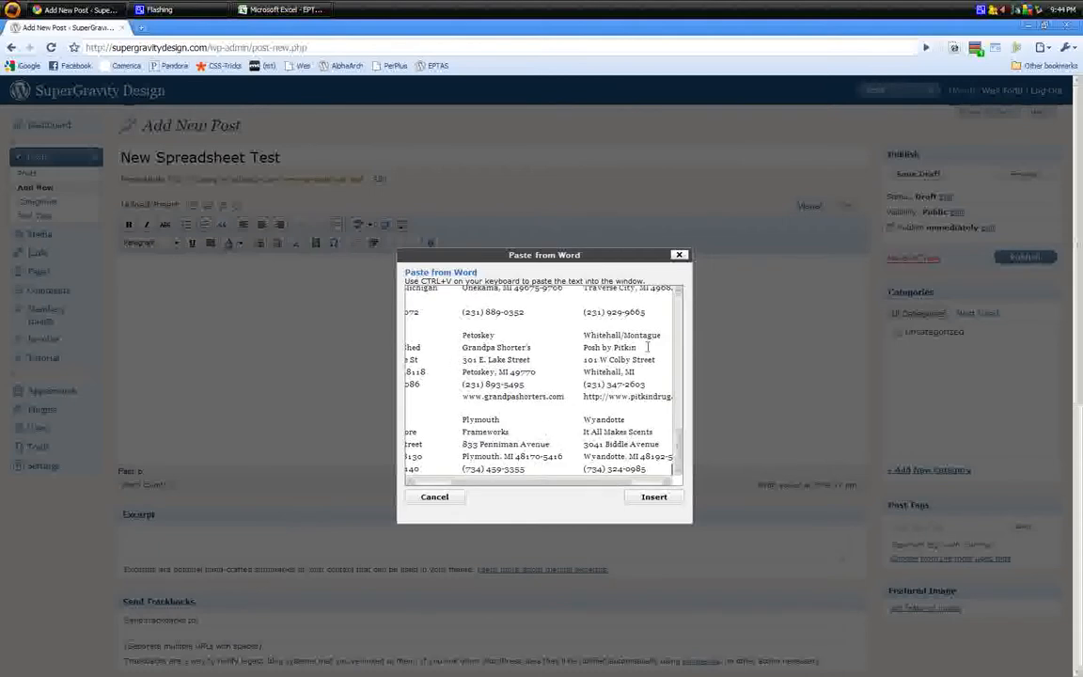
left_click(651, 496)
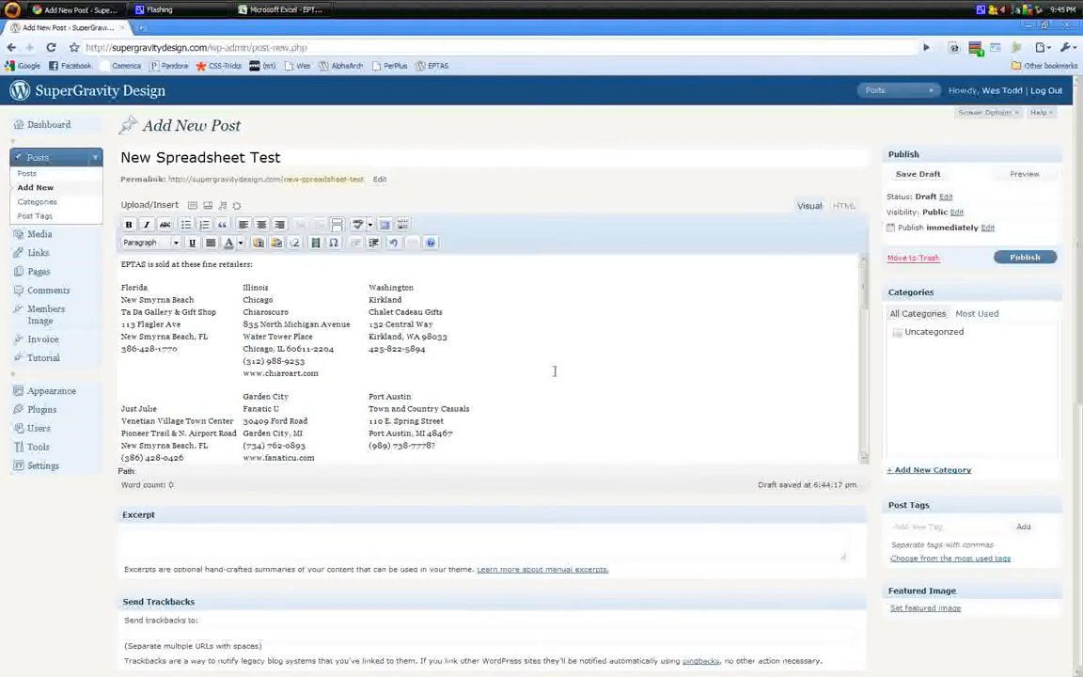
In the HTML view, add a <table> tag above the retailer rows and a new line after the last row
scroll(582, 354, "up", 1)
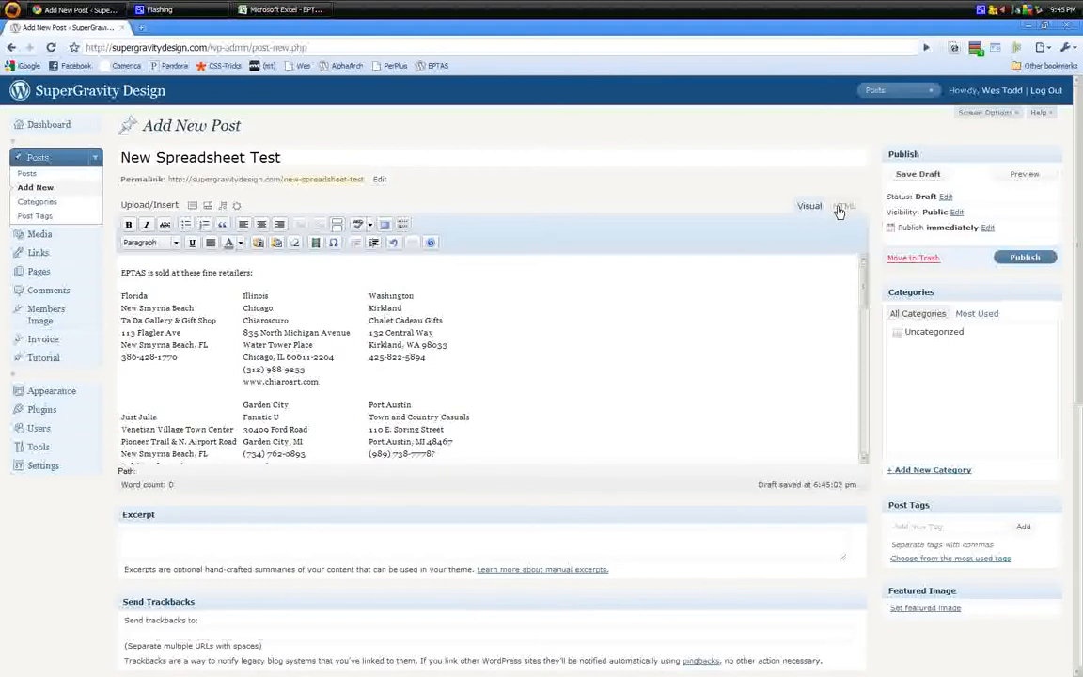
left_click(842, 207)
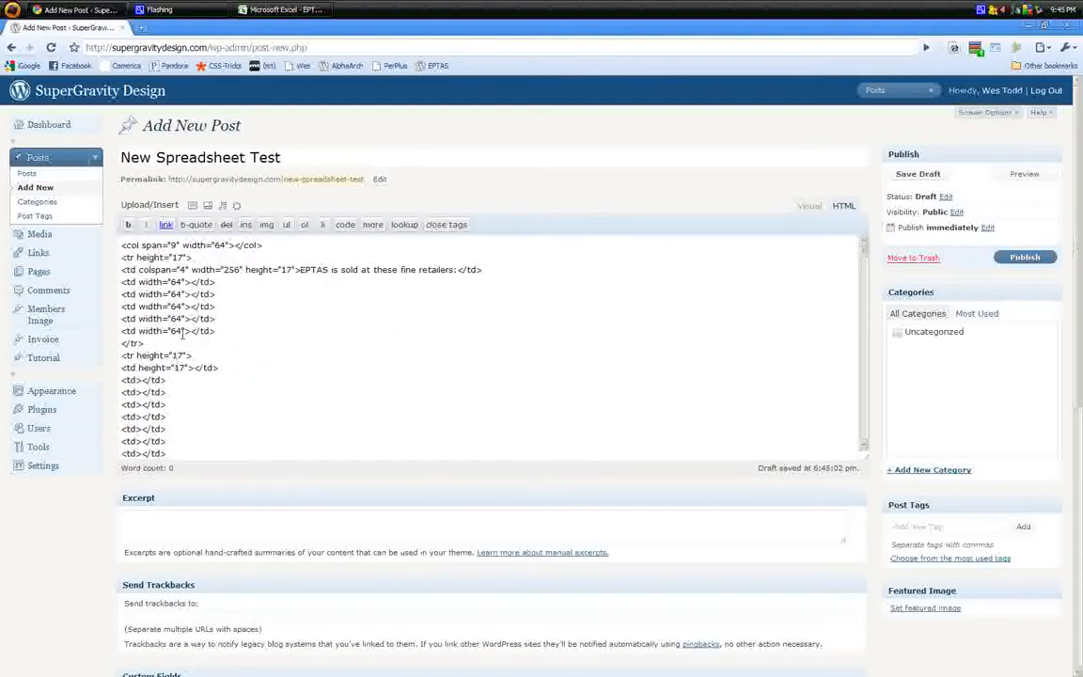
left_click(123, 249)
key("Return")
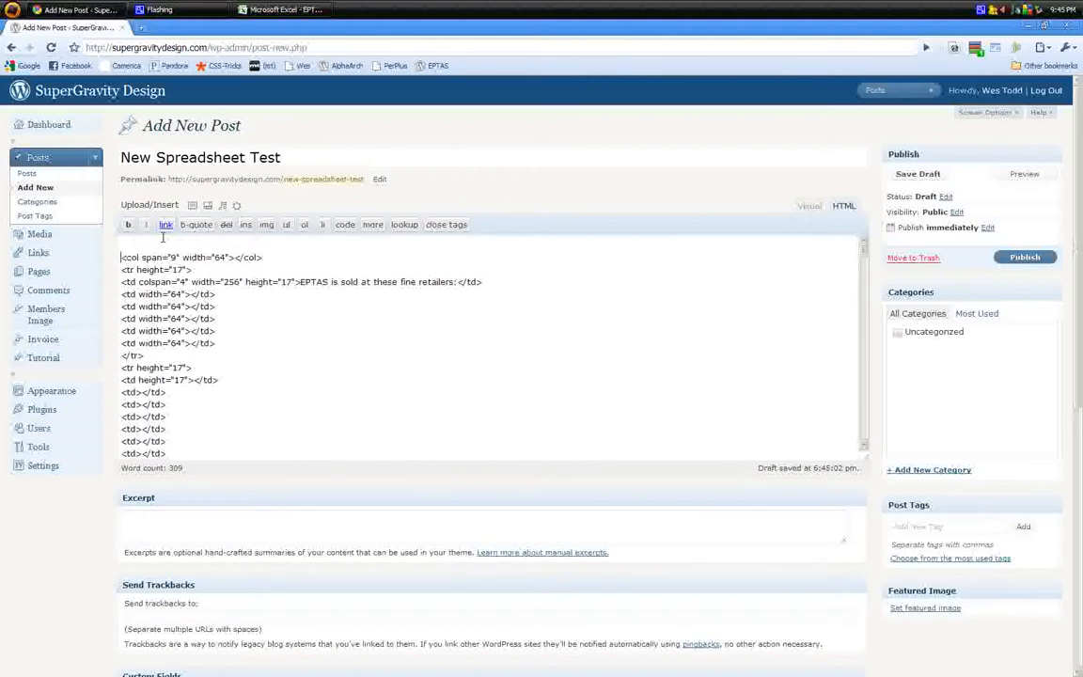
type("<table>")
left_click_drag(867, 258, 875, 448)
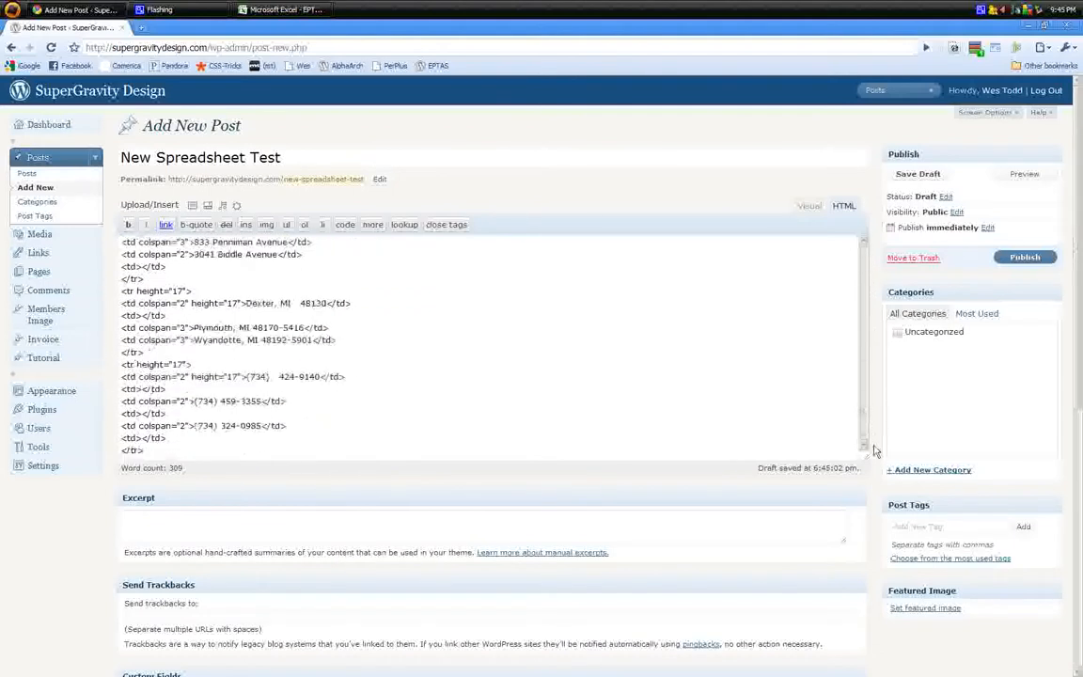
left_click(167, 455)
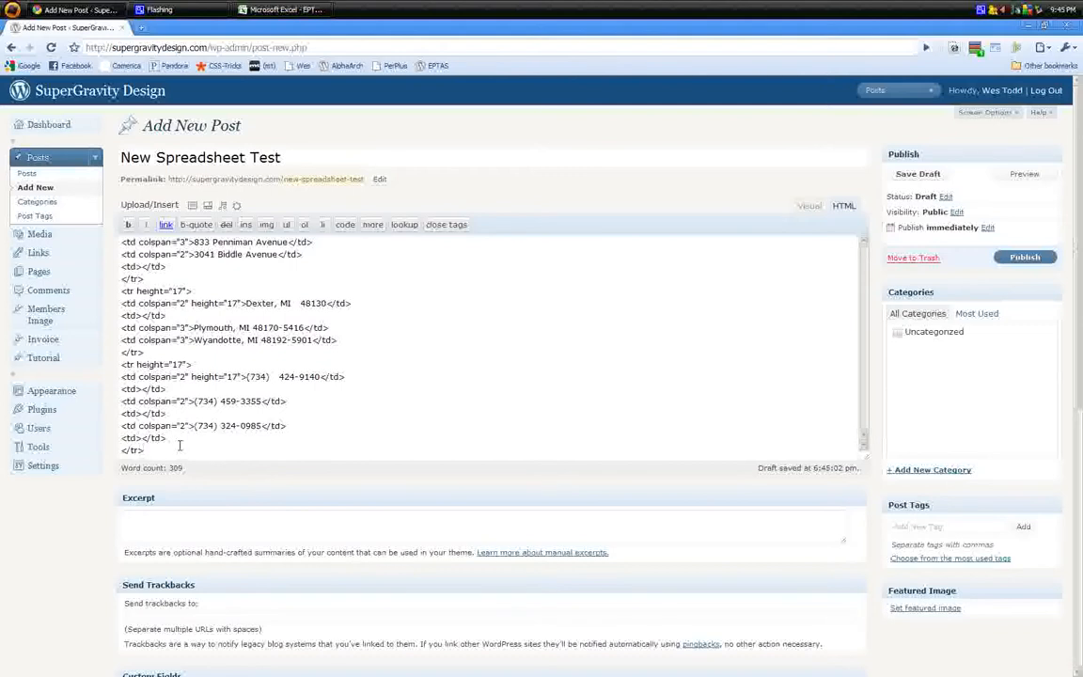
key("Return")
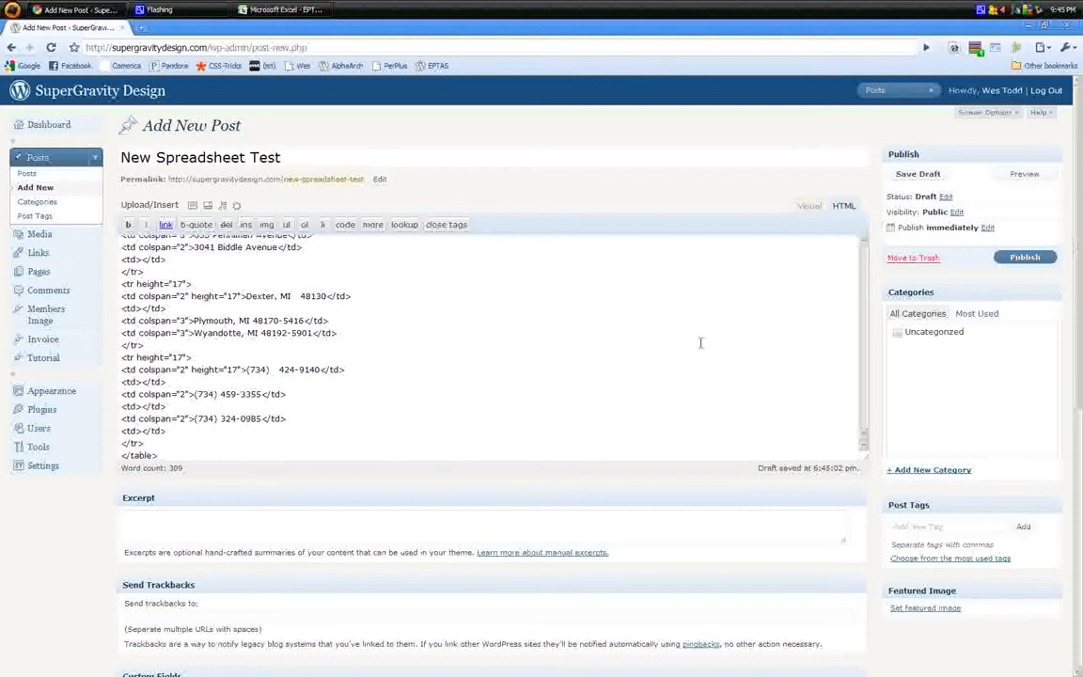
Save the draft and scroll through the retailer table in the post preview
left_click(910, 177)
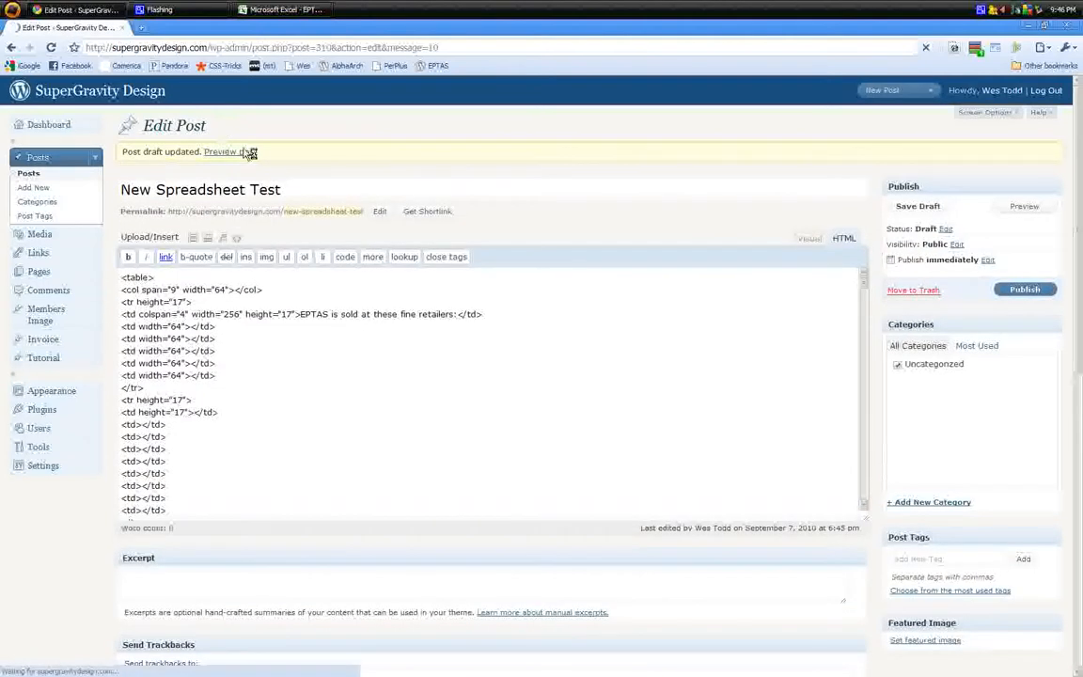
left_click(249, 152)
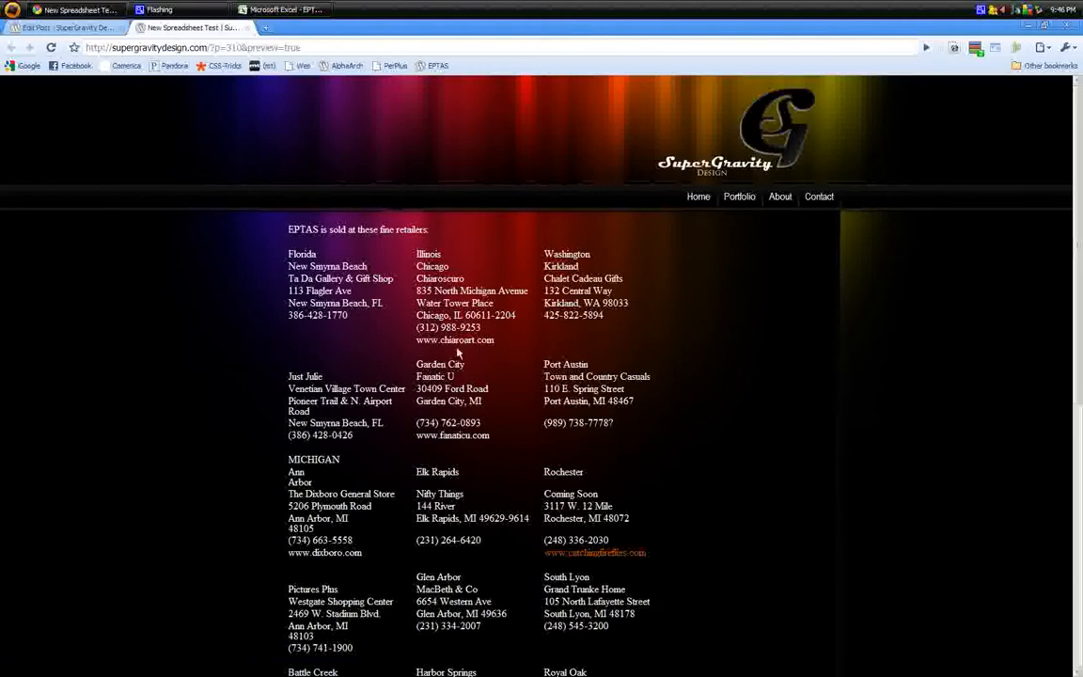
scroll(458, 352, "down", 3)
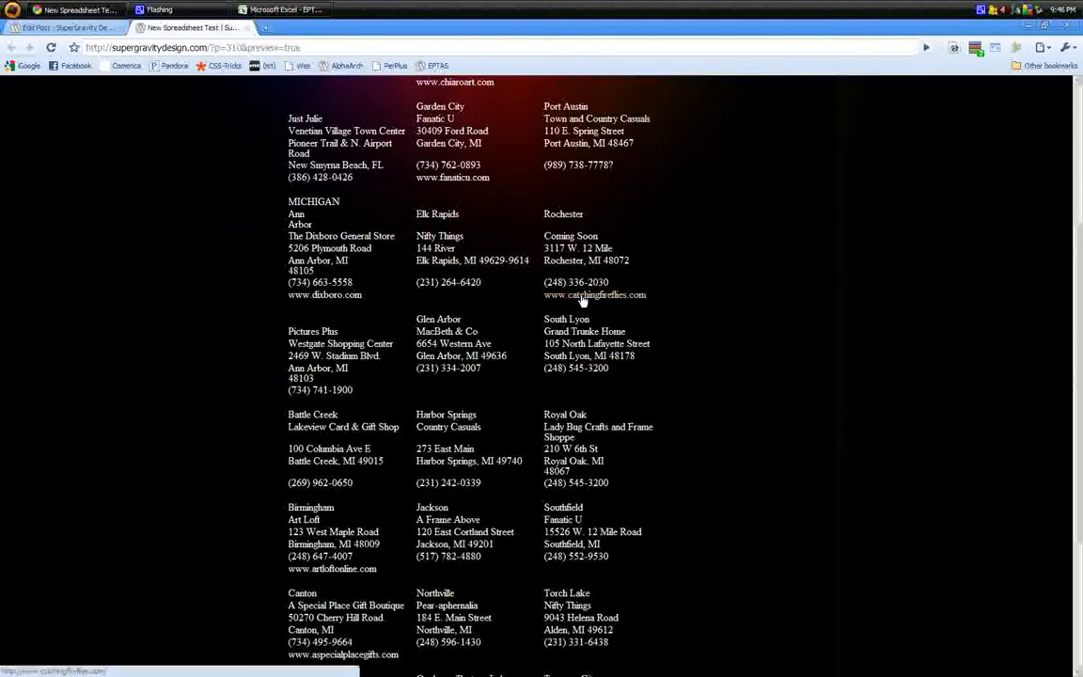
scroll(517, 376, "down", 3)
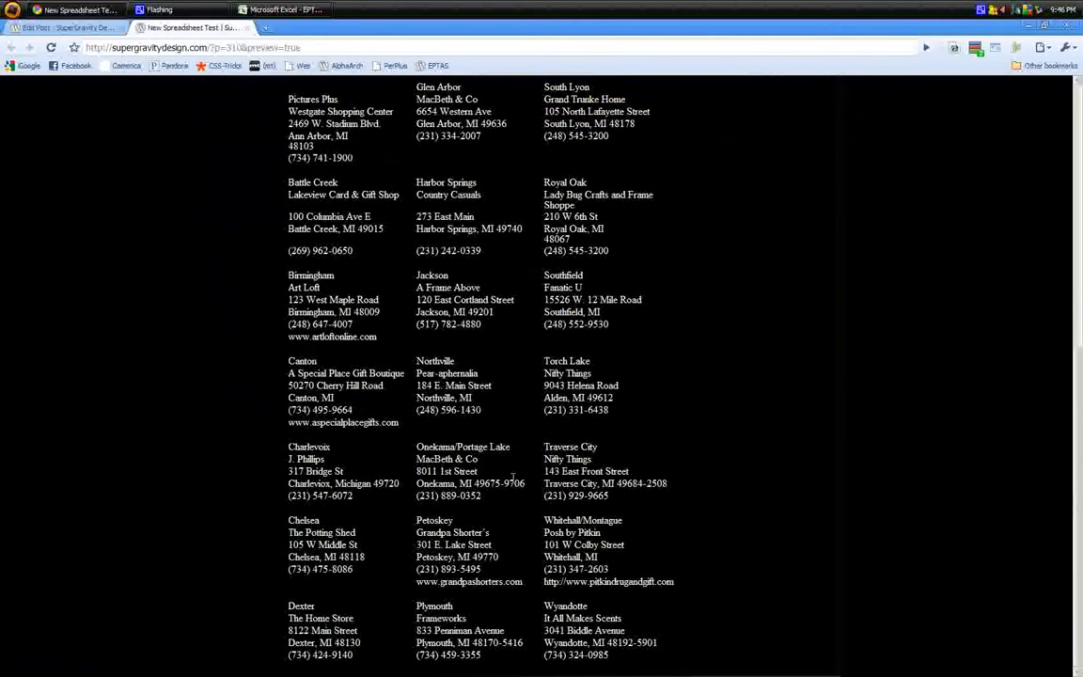
scroll(571, 523, "up", 6)
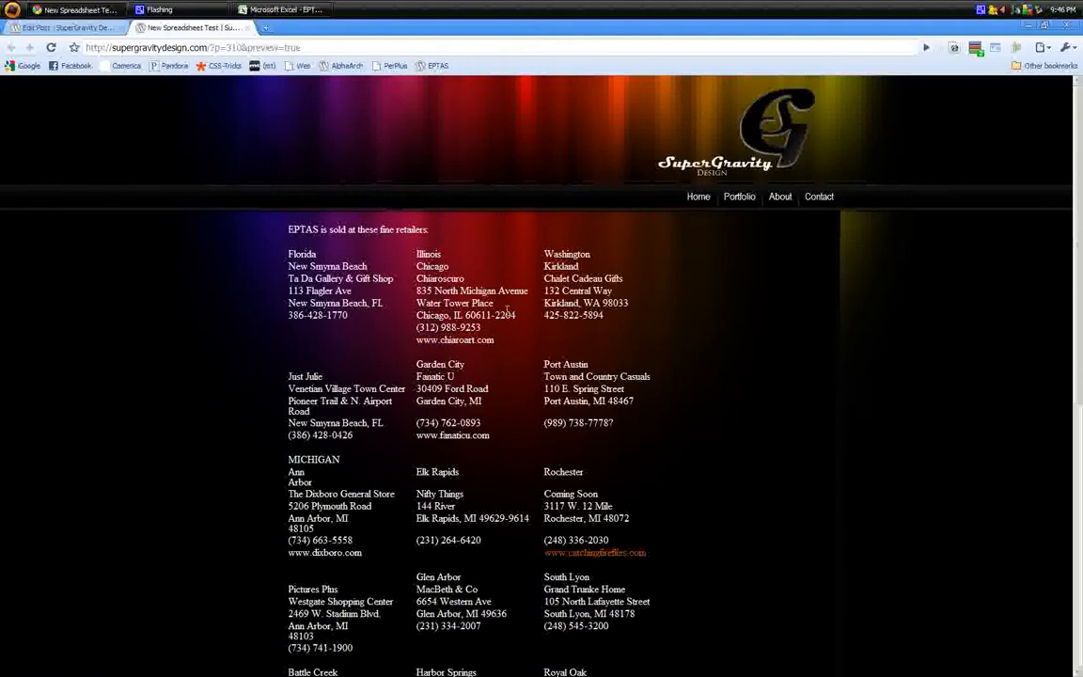
scroll(505, 311, "down", 6)
scroll(409, 358, "up", 6)
left_click_drag(418, 340, 496, 340)
left_click(441, 365)
scroll(594, 566, "down", 3)
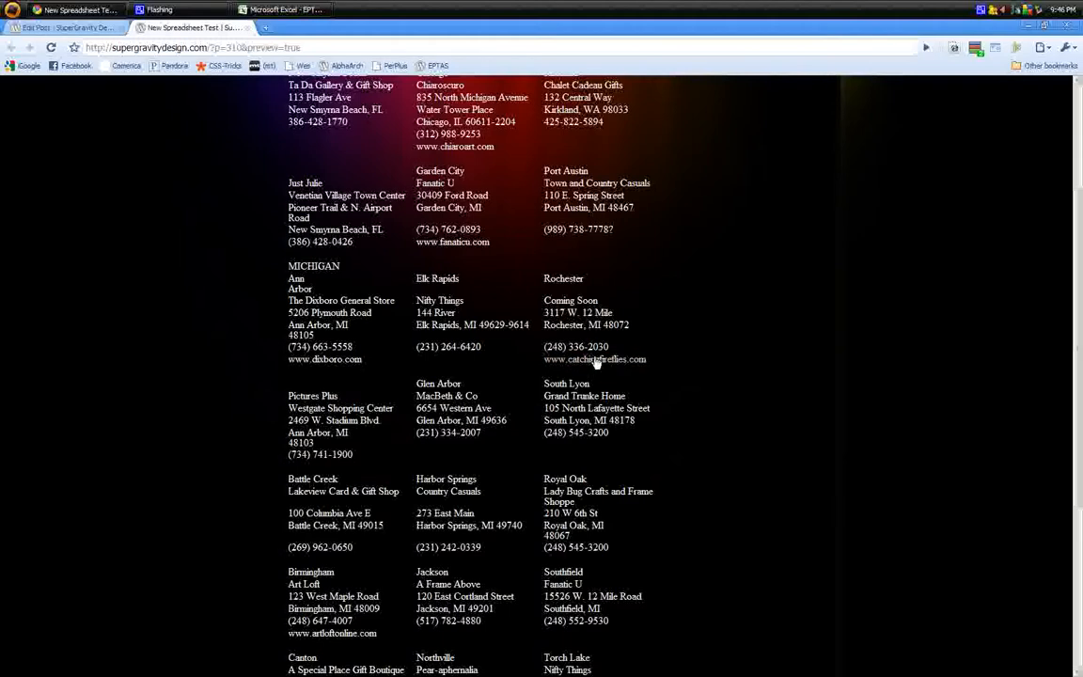
scroll(510, 346, "up", 3)
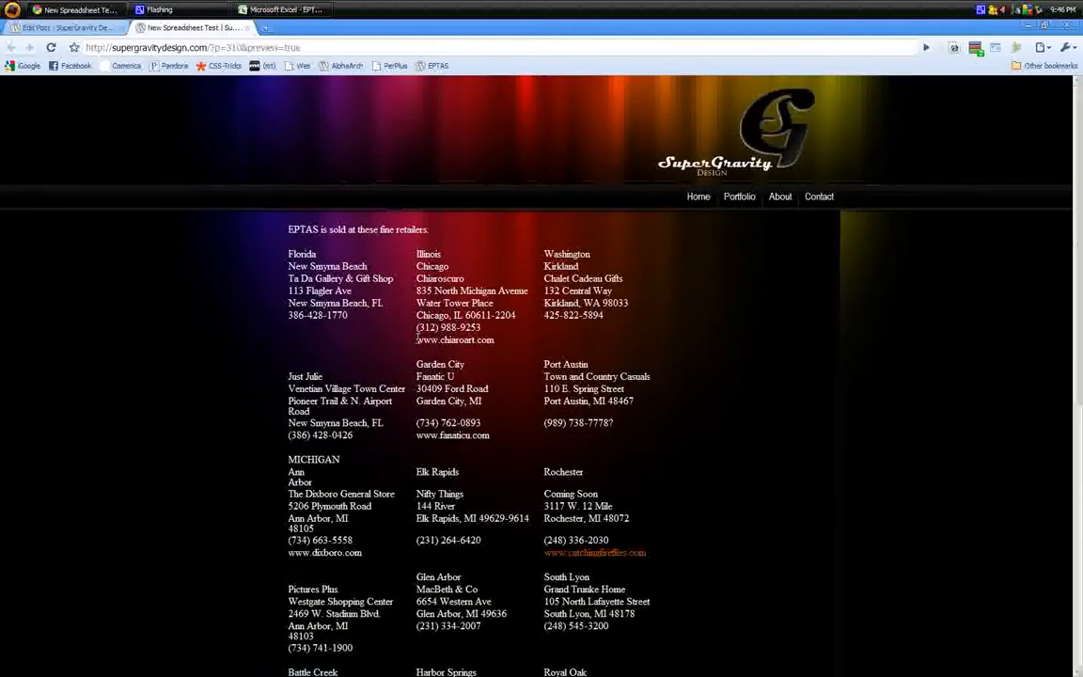
left_click_drag(417, 338, 490, 348)
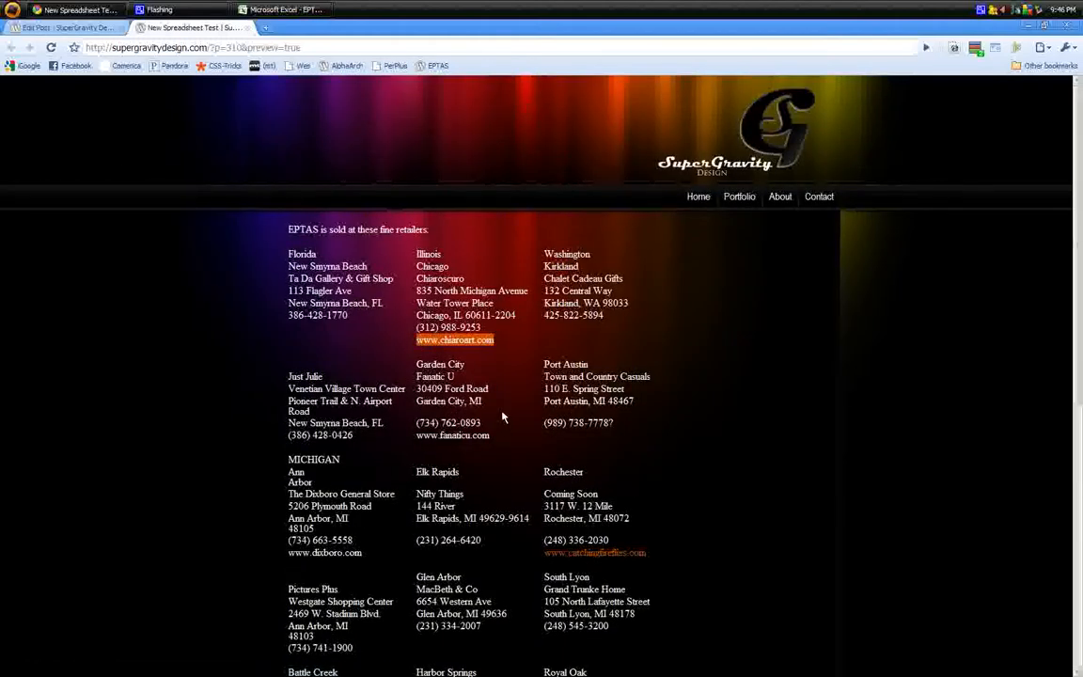
left_click(517, 387)
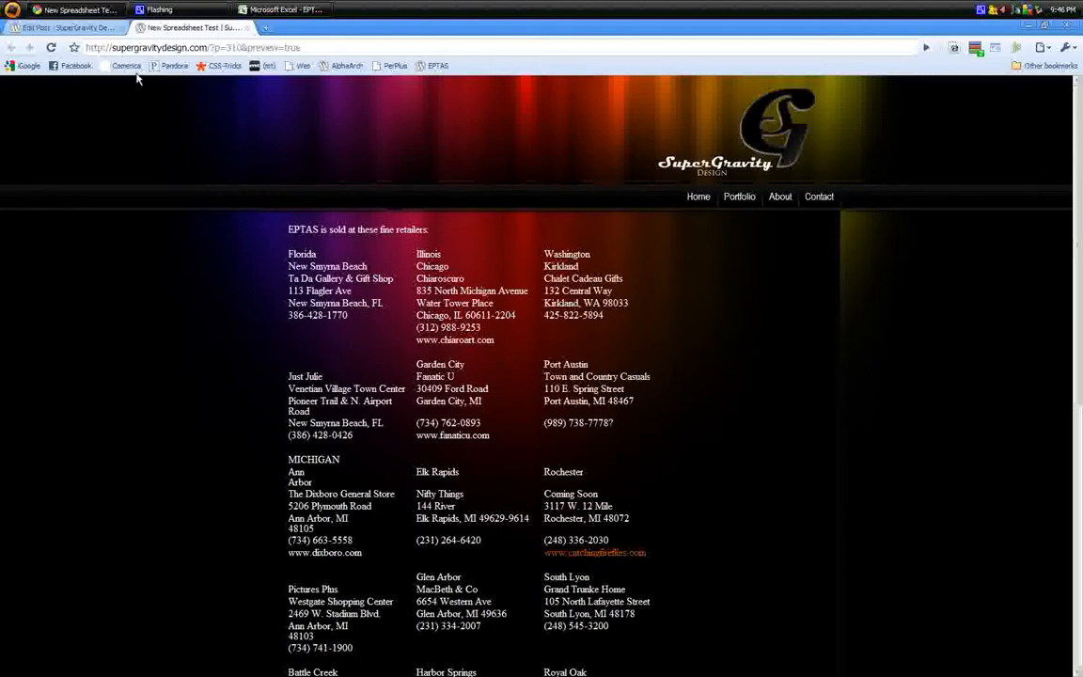
left_click(66, 27)
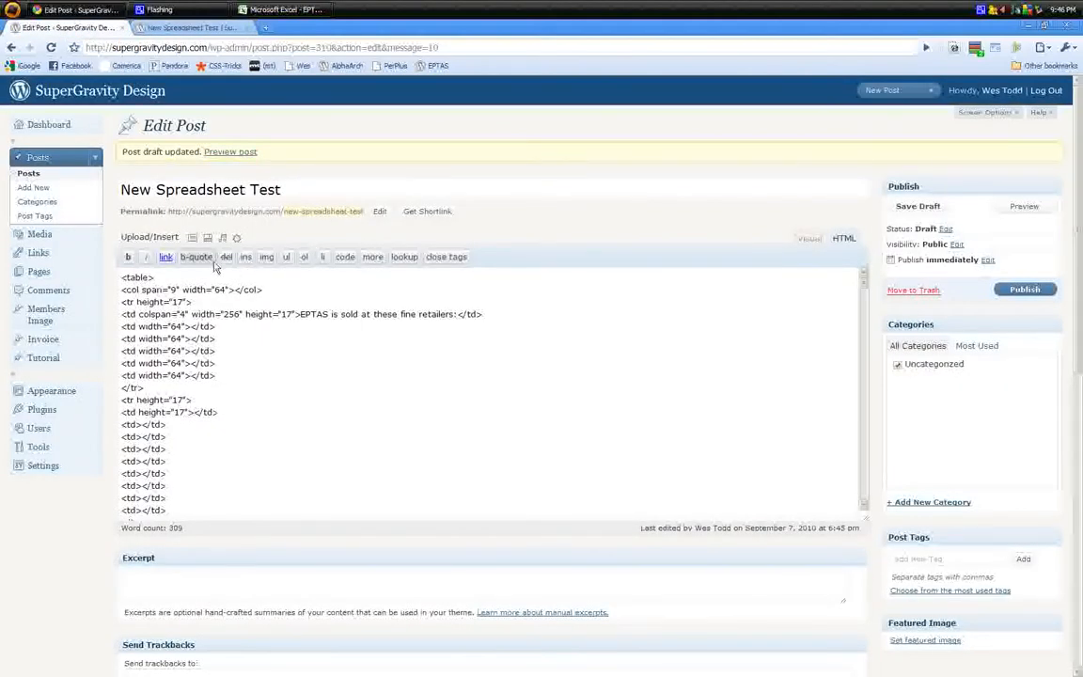
left_click(809, 238)
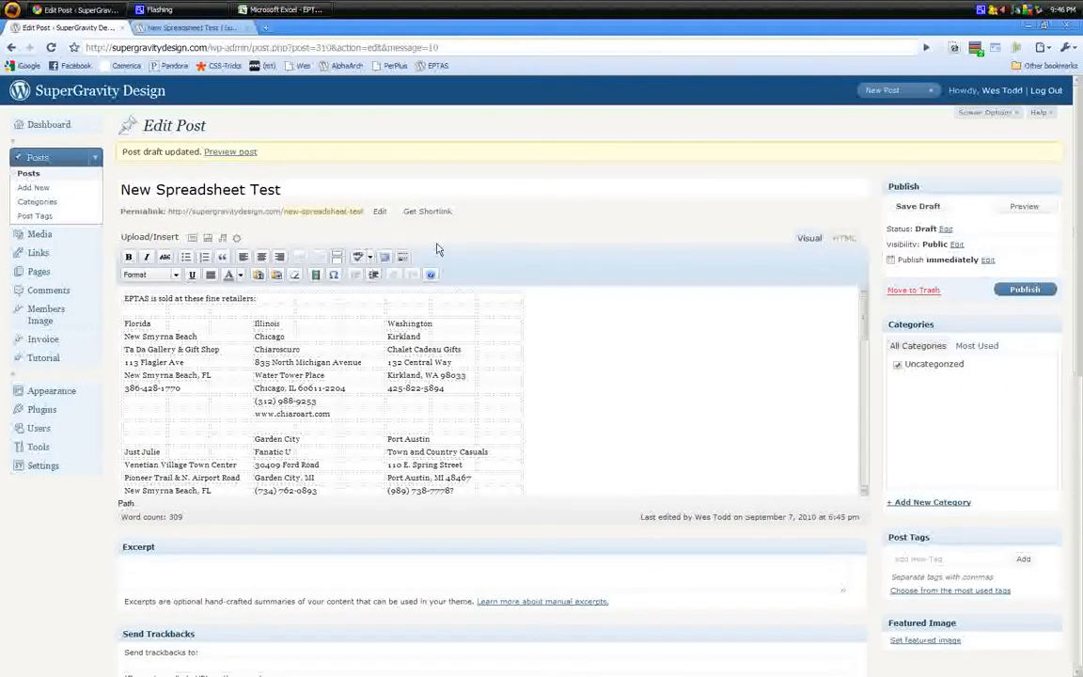
scroll(460, 362, "down", 3)
scroll(270, 385, "up", 2)
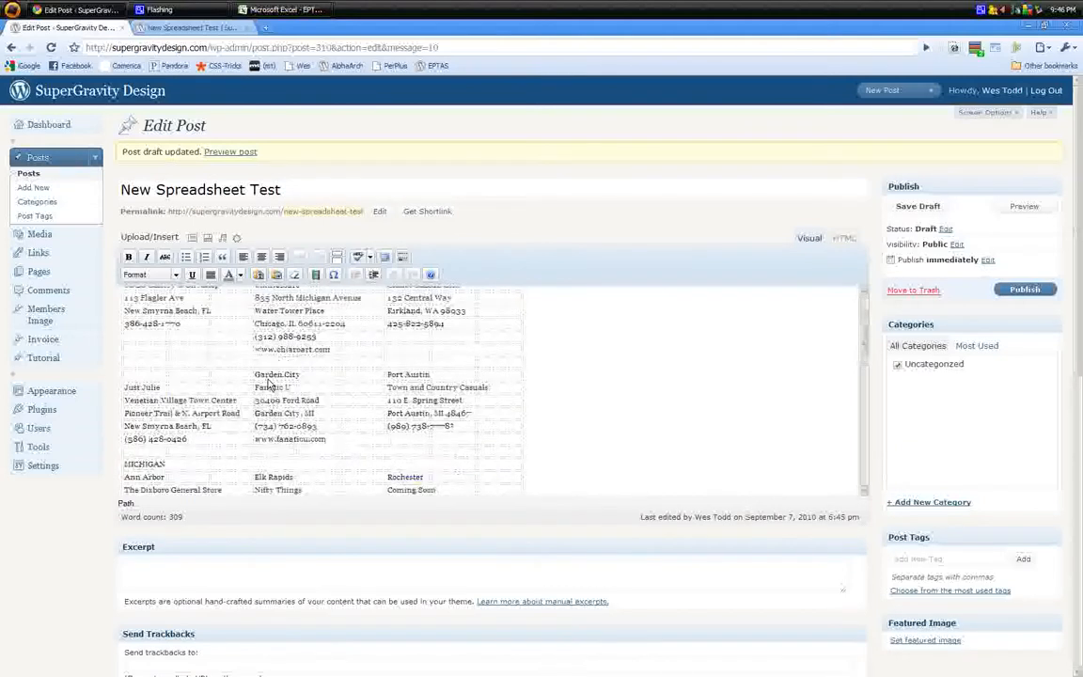
scroll(270, 386, "up", 2)
left_click_drag(256, 414, 332, 416)
key("ctrl+c")
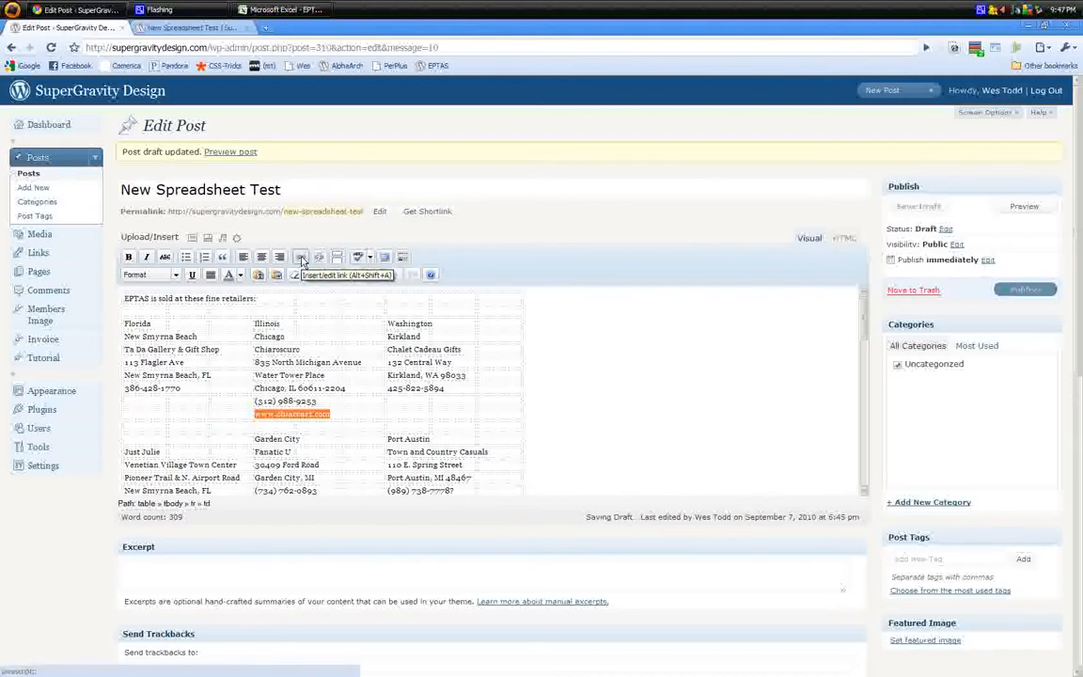
left_click(302, 261)
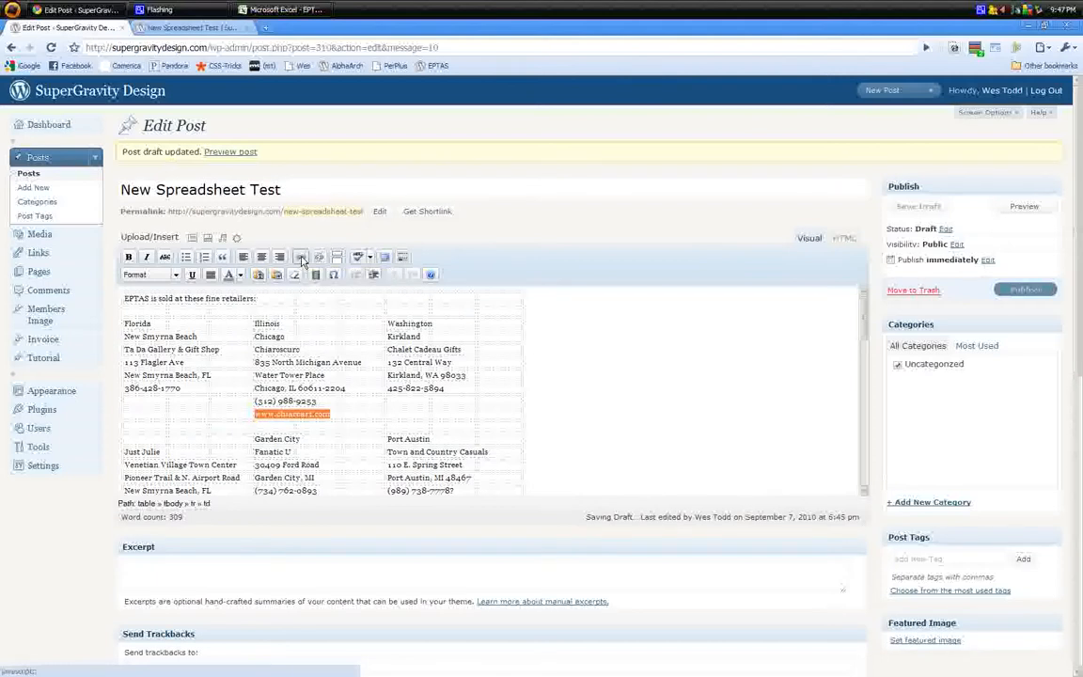
key("ctrl+v")
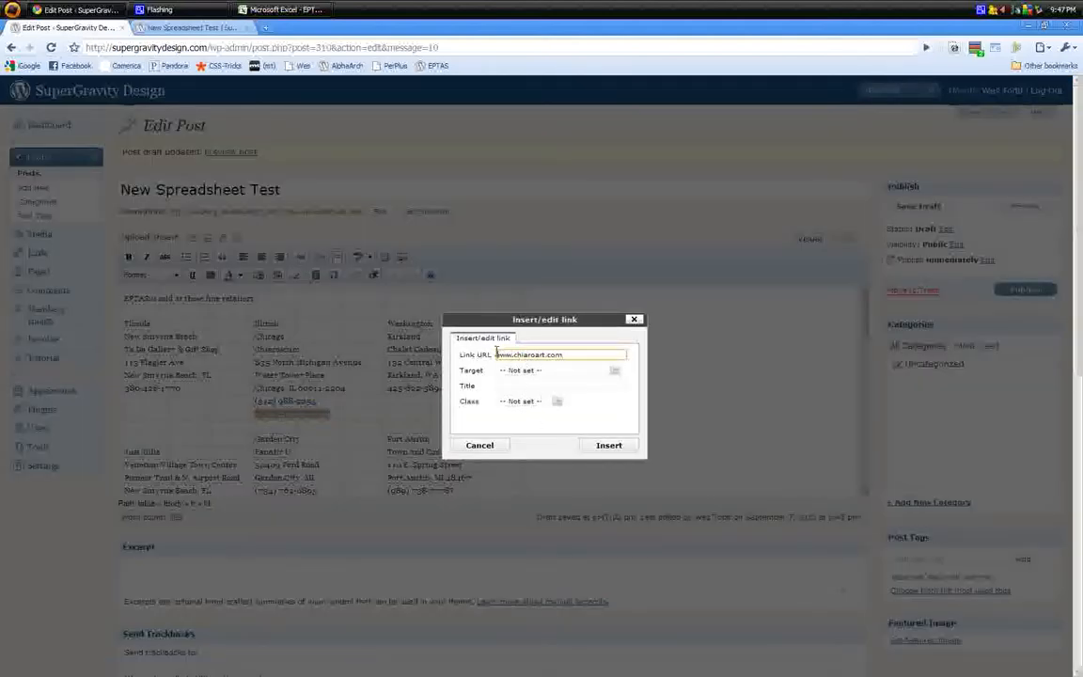
type("http://")
left_click(610, 447)
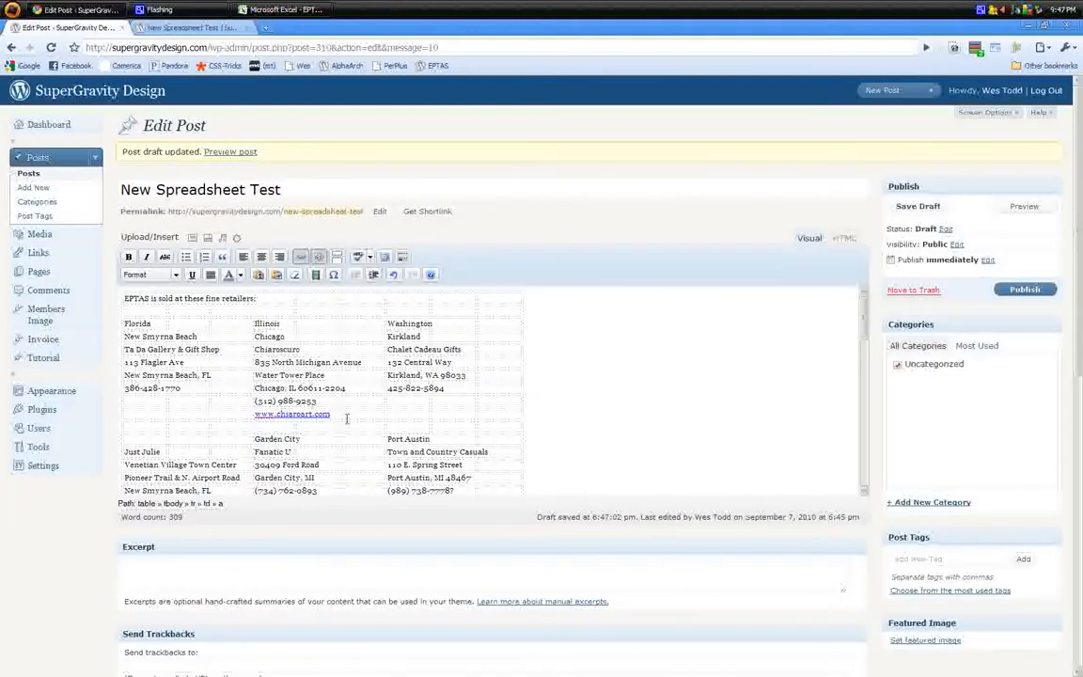
scroll(339, 413, "down", 5)
scroll(320, 386, "up", 5)
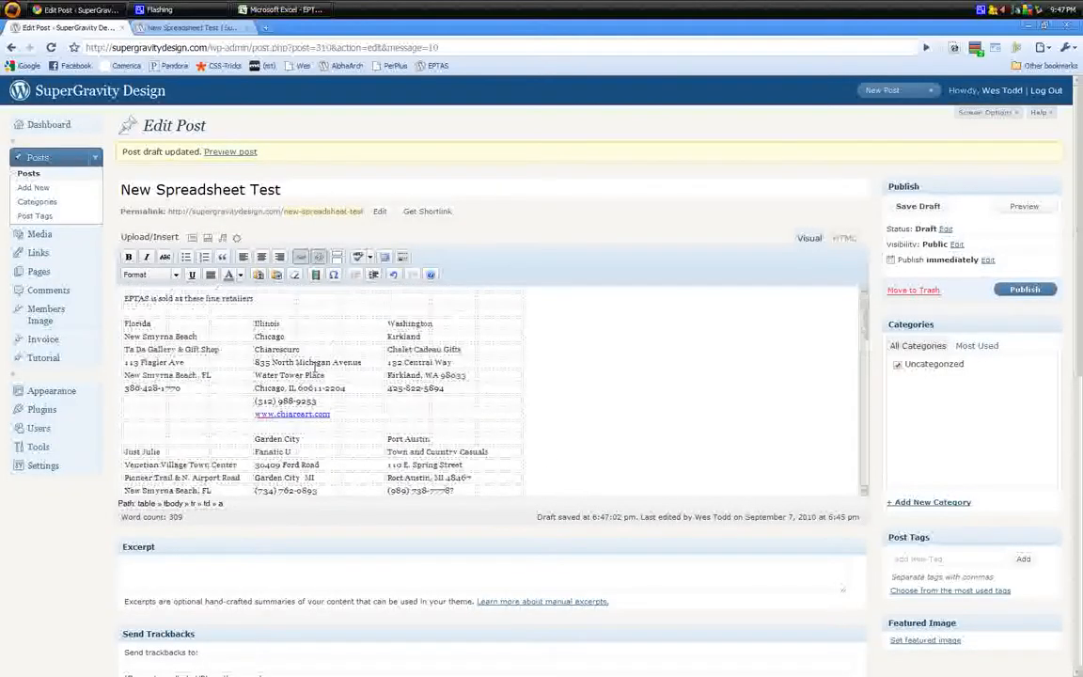
scroll(315, 369, "down", 3)
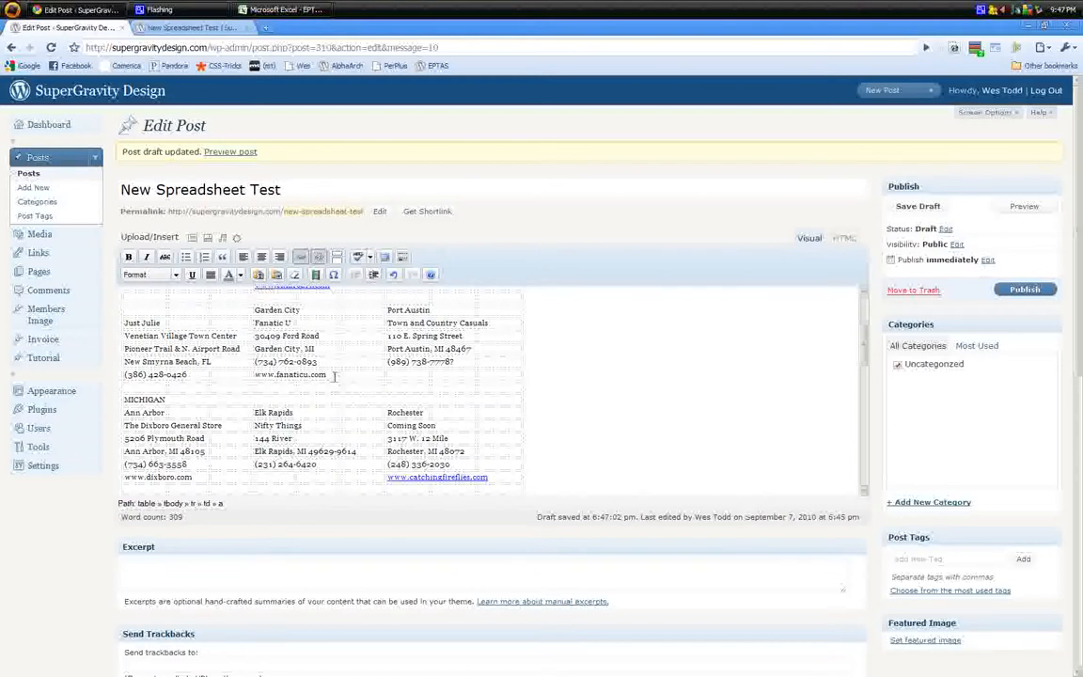
scroll(280, 384, "up", 3)
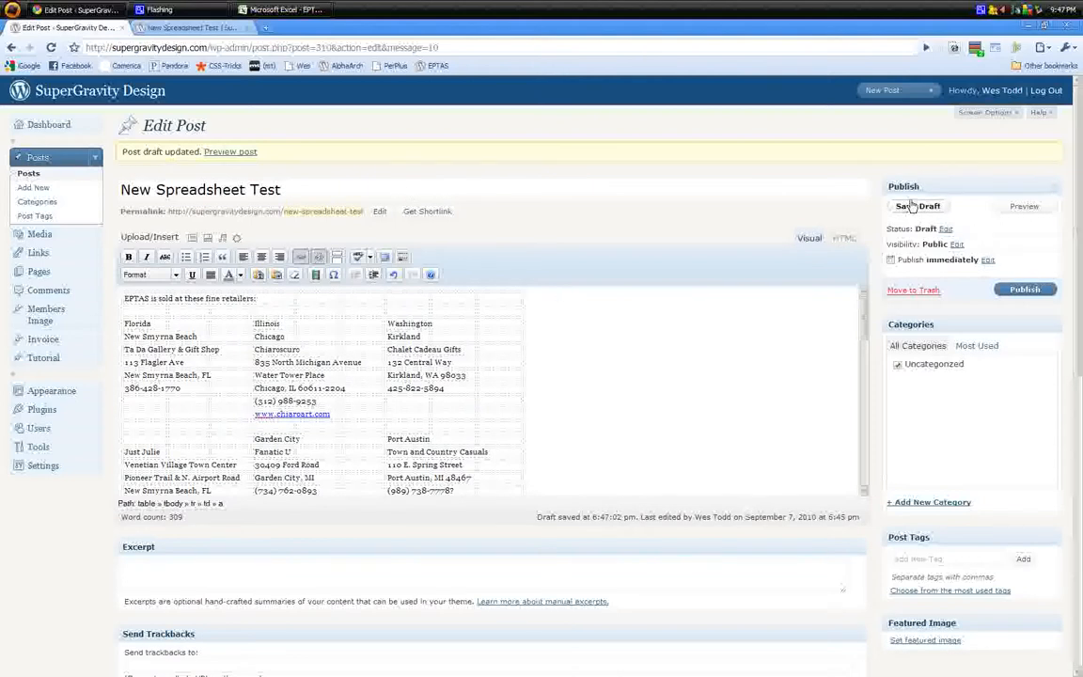
left_click(1025, 288)
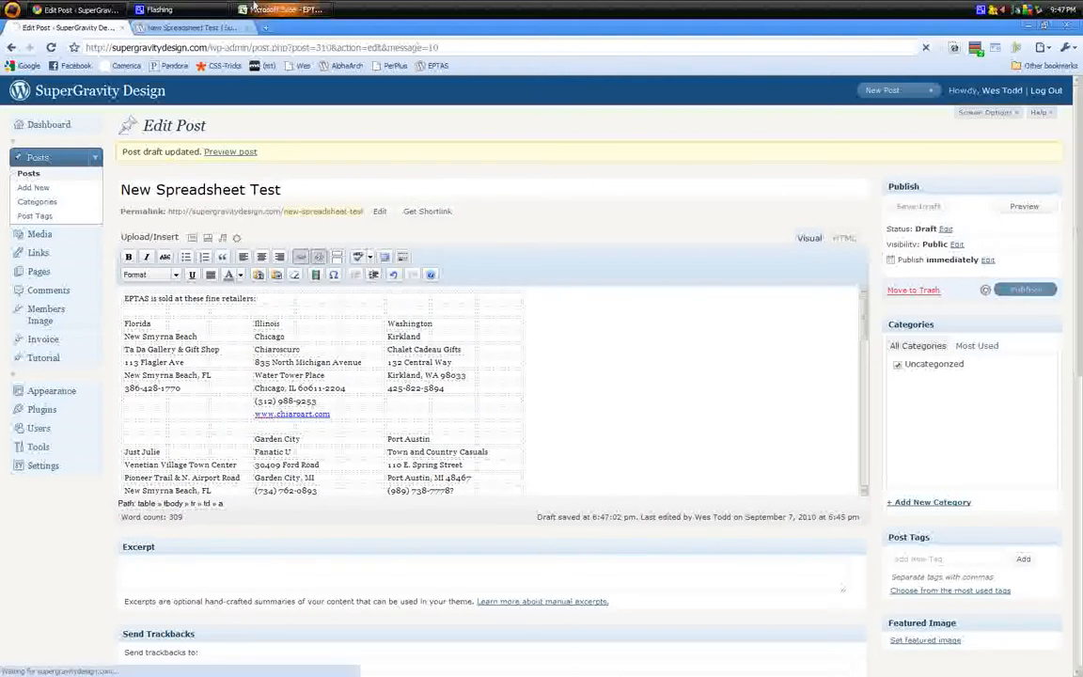
left_click(165, 33)
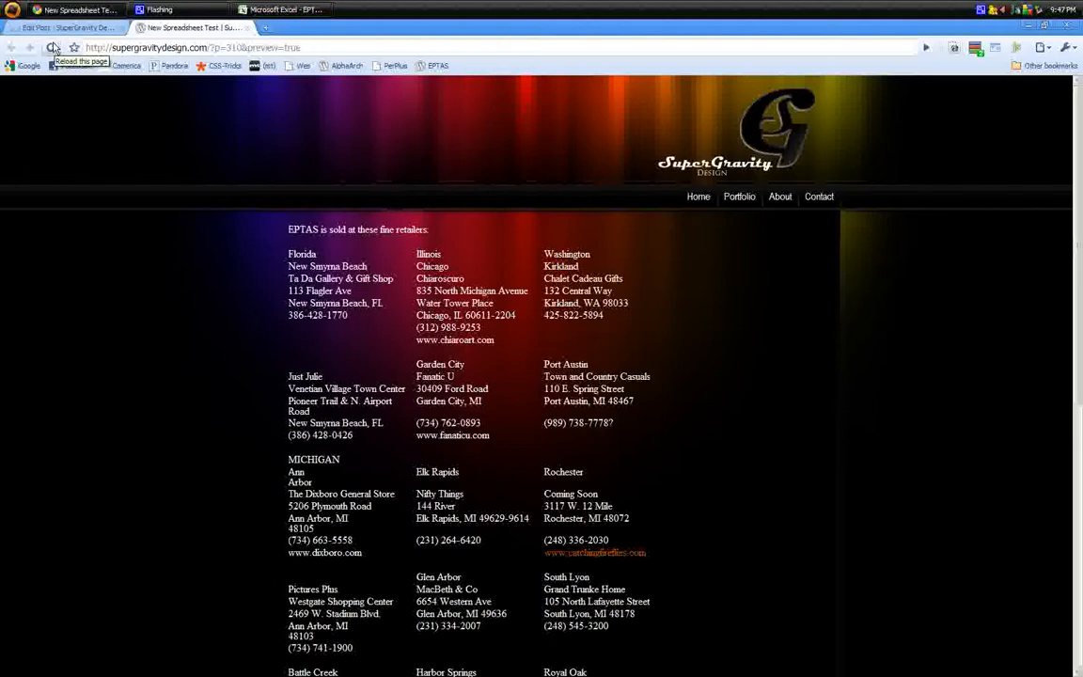
left_click(53, 46)
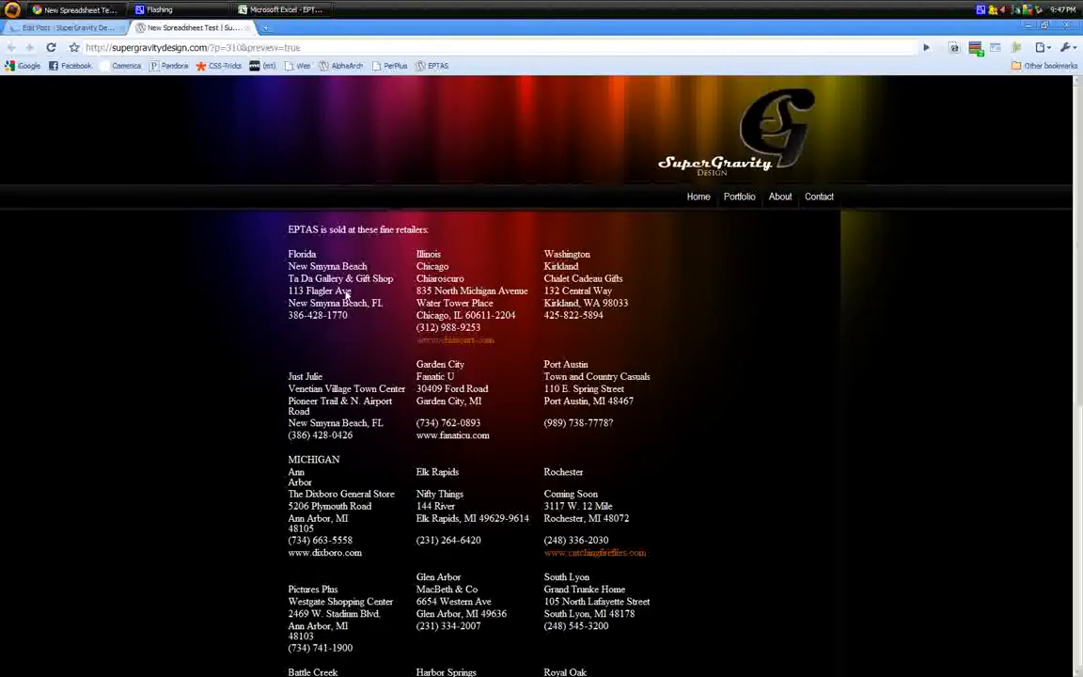
left_click(457, 340)
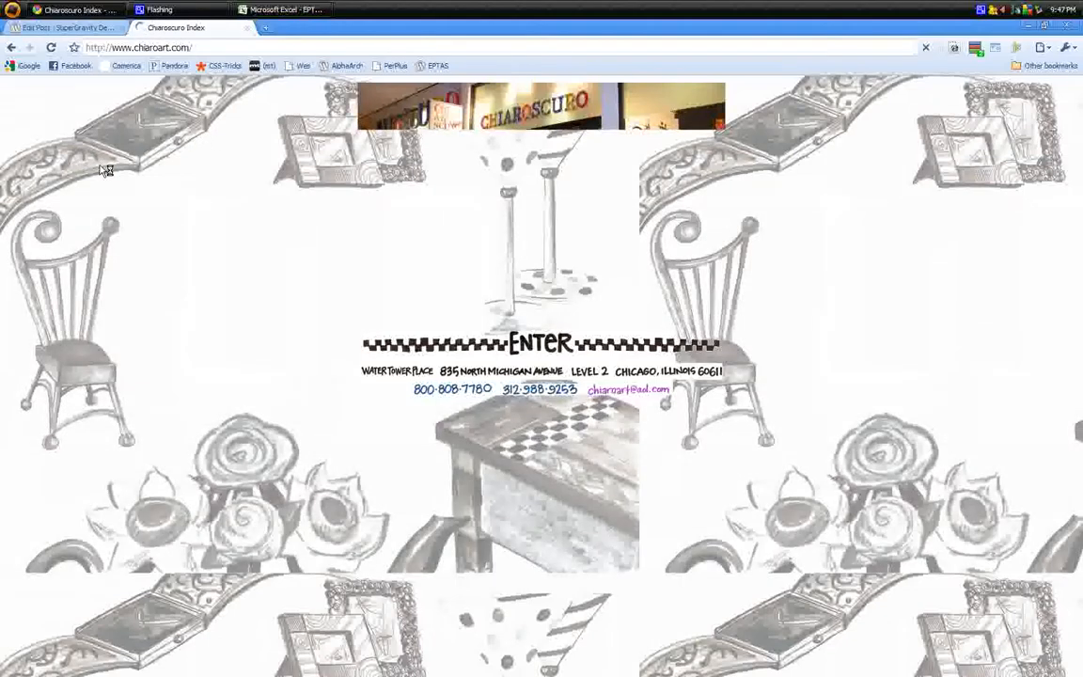
key("alt+Left")
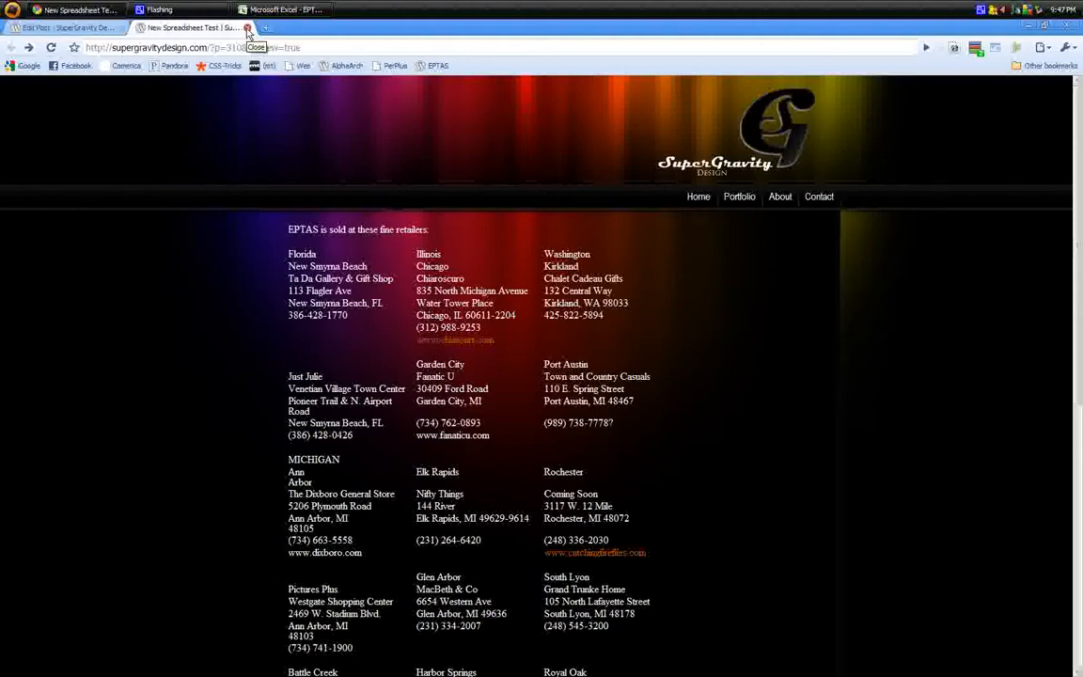
right_click(993, 9)
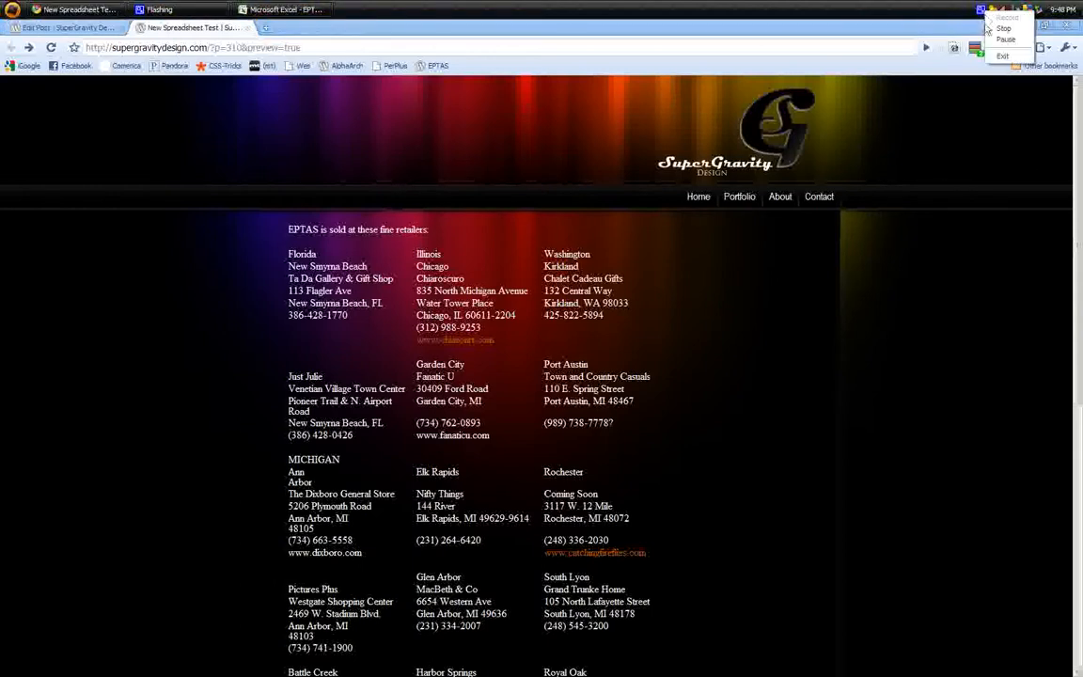